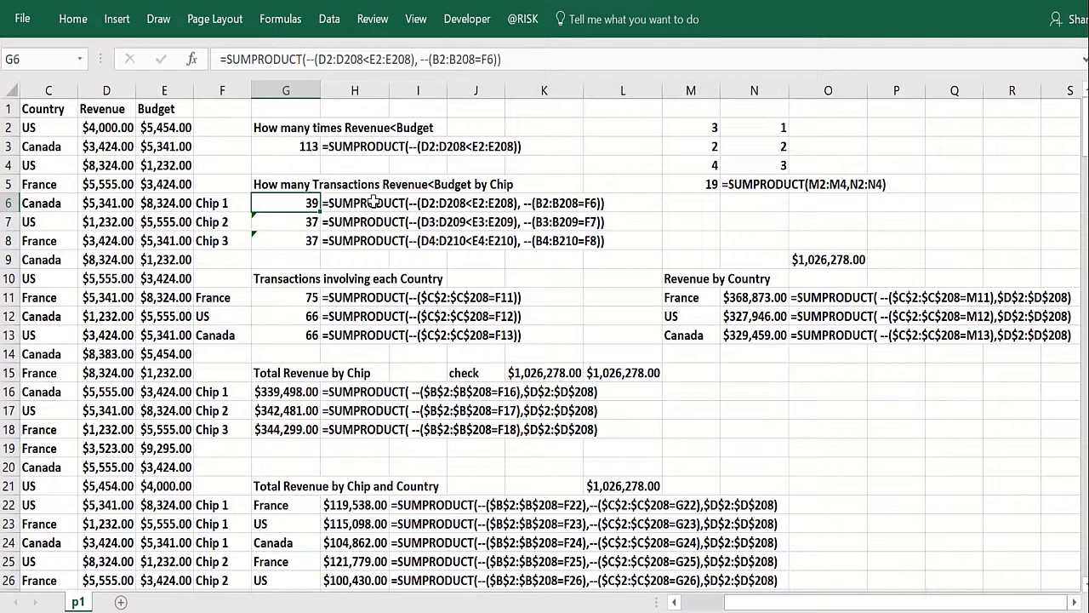
# Clear the existing total formula from cell M5.
pyautogui.click(495, 165)
pyautogui.click(539, 166)
pyautogui.click(368, 167)
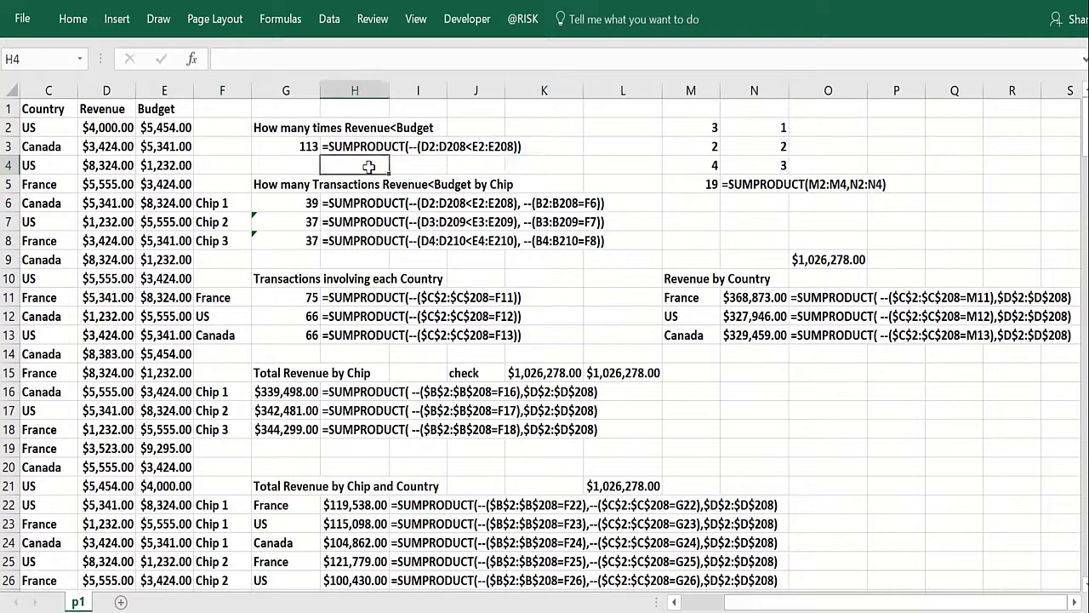
pyautogui.click(678, 192)
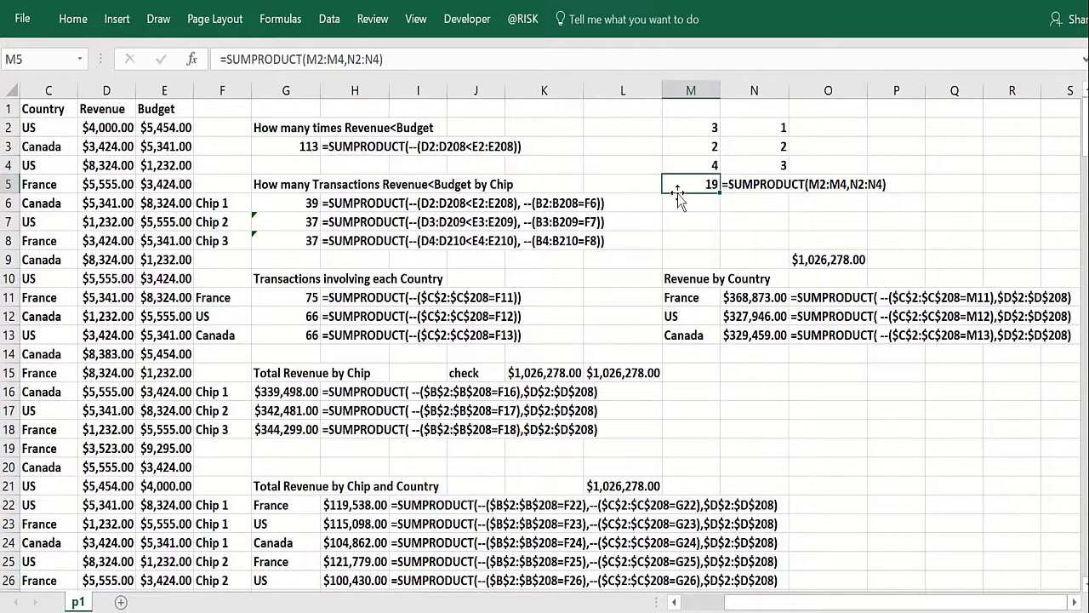
pyautogui.press('Delete')
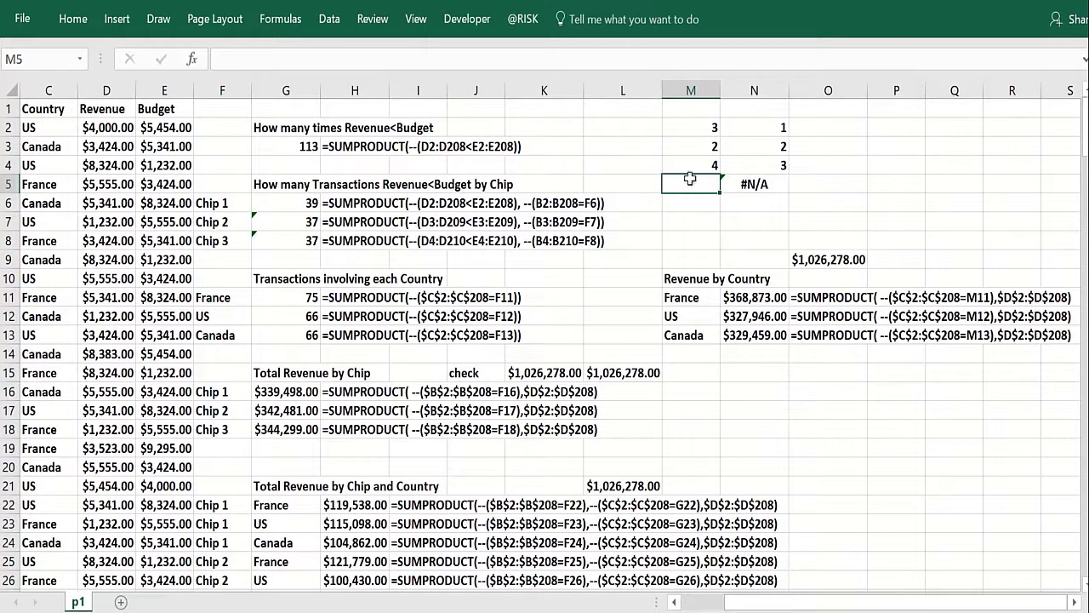
# Enter =SUMPRODUCT(M2:M4,N2:N4) in M5 so it returns 19 again.
pyautogui.write('=sumpr')
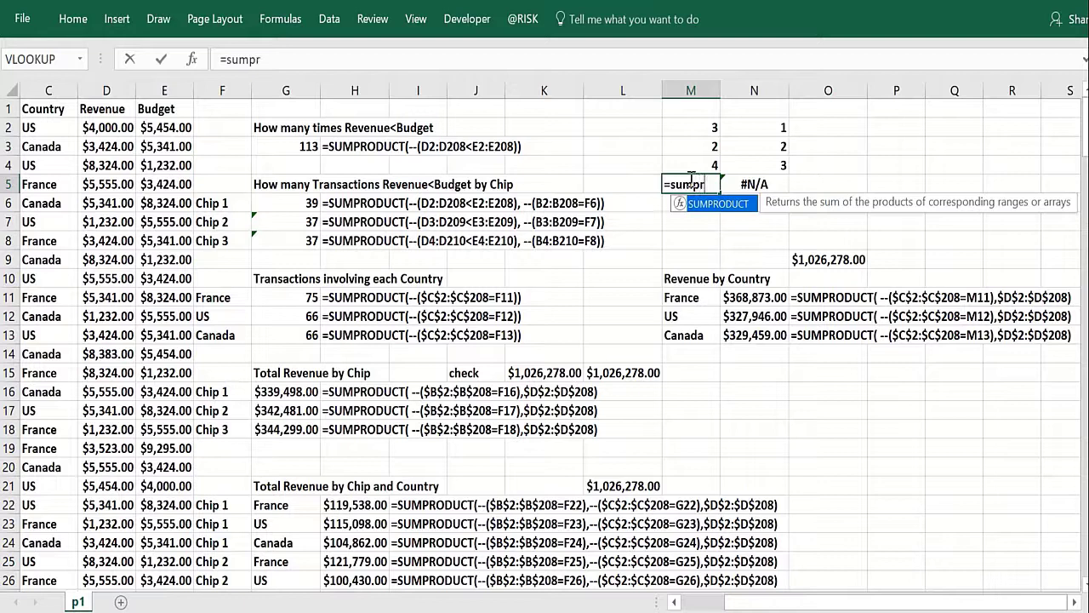
pyautogui.write('oduct(')
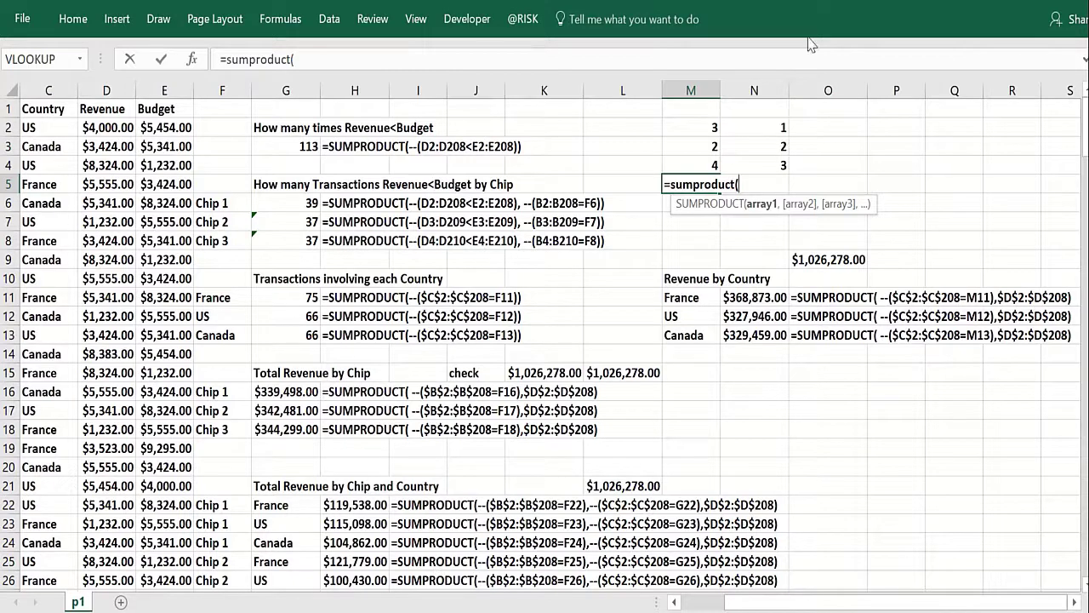
pyautogui.moveTo(706, 127); pyautogui.dragTo(694, 165)
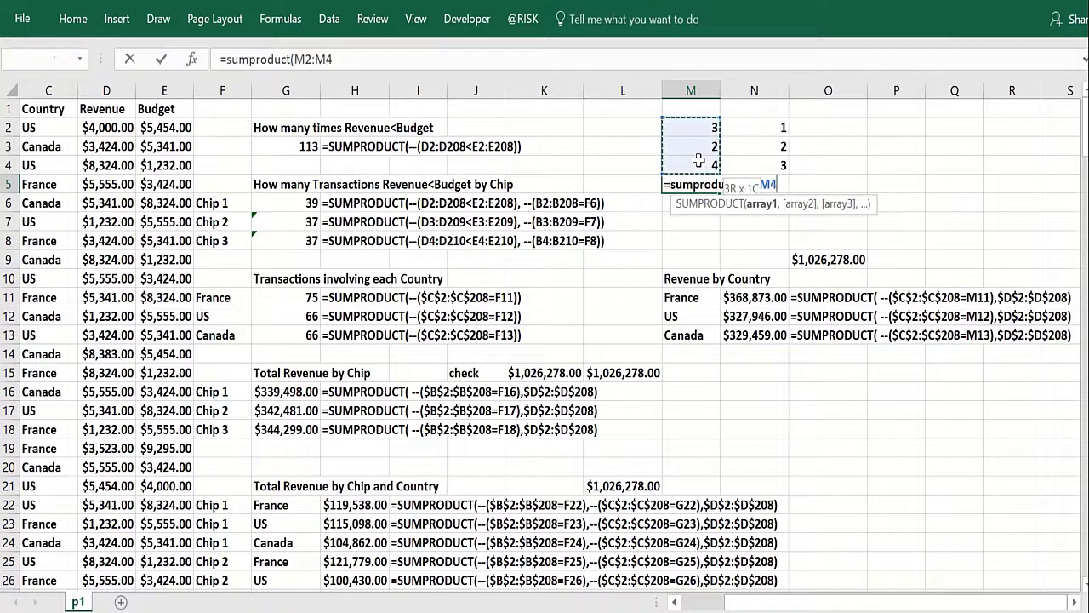
pyautogui.write(',')
pyautogui.moveTo(769, 129); pyautogui.dragTo(766, 165)
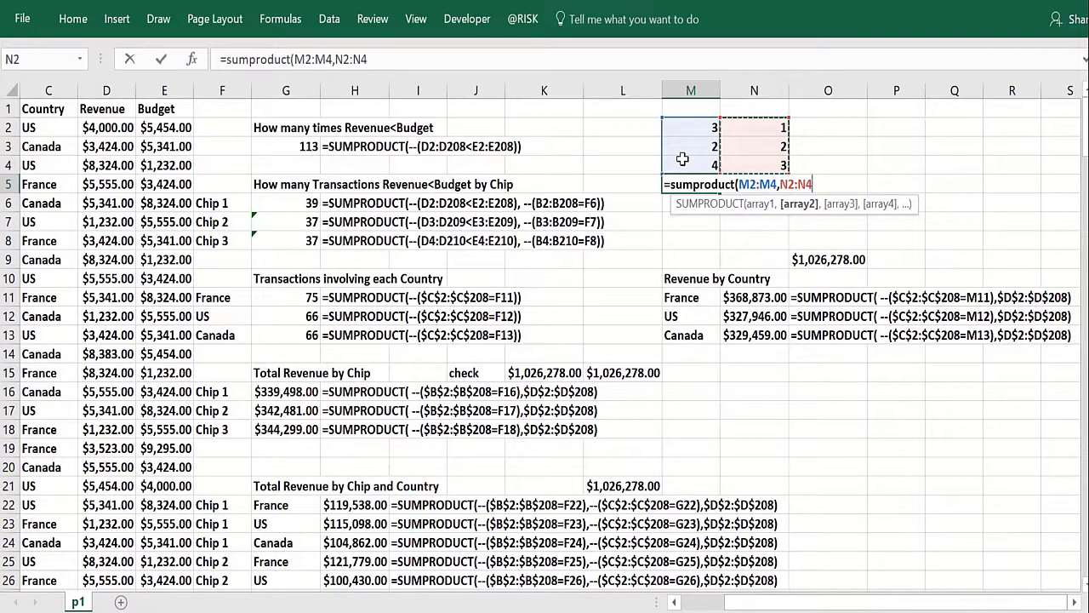
pyautogui.write(')')
pyautogui.press('Return')
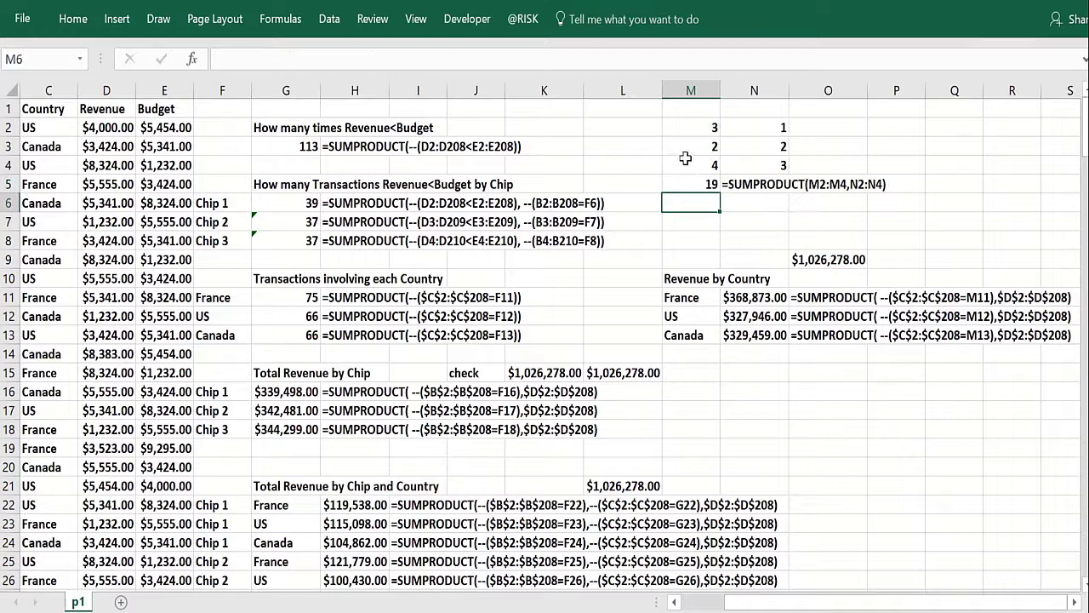
pyautogui.click(291, 154)
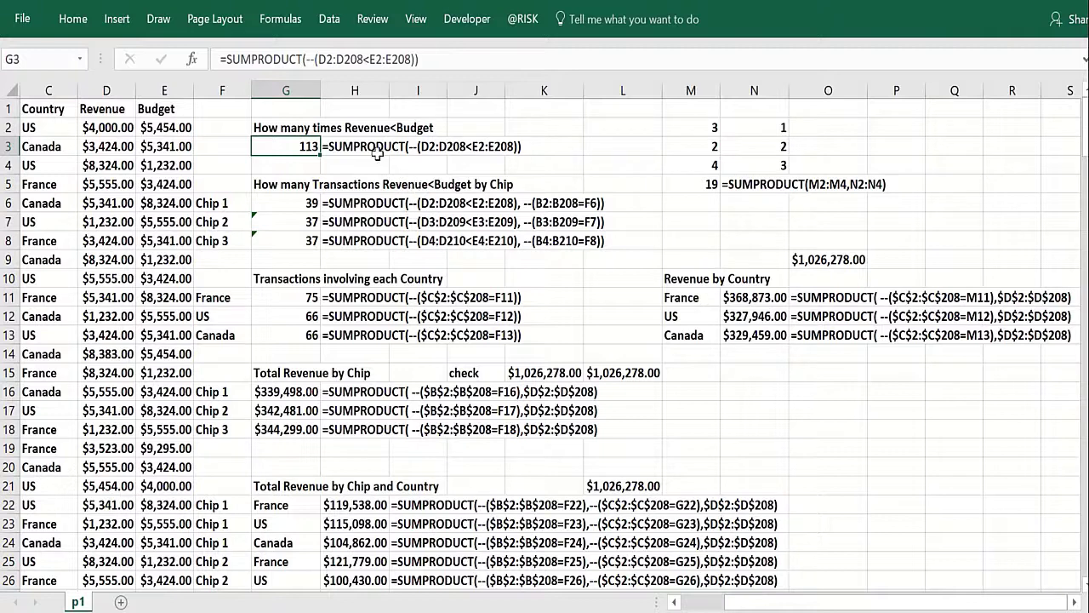
pyautogui.click(378, 165)
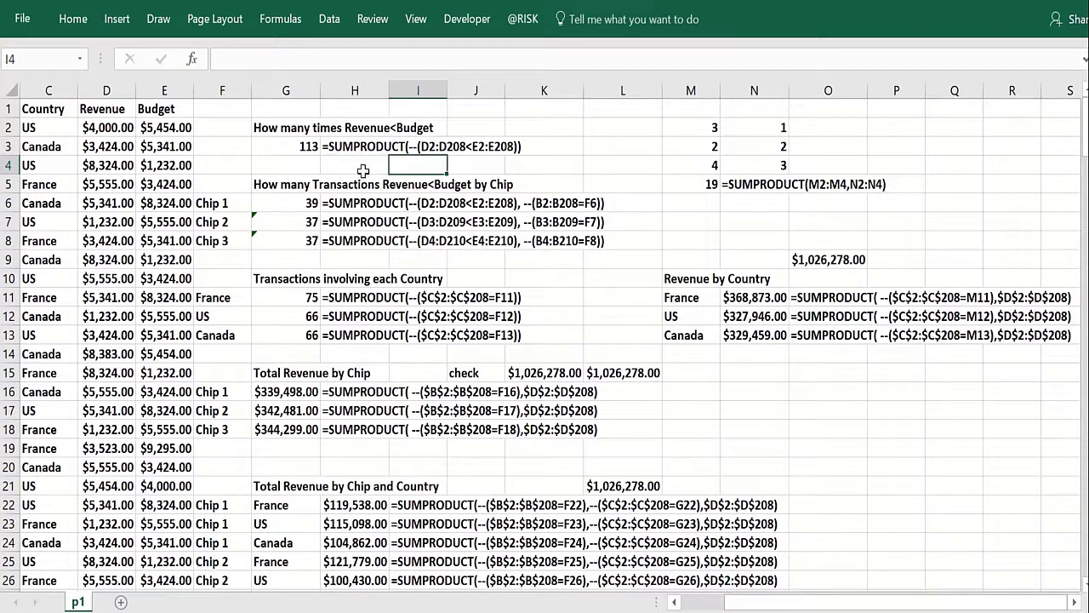
pyautogui.click(422, 164)
pyautogui.click(490, 165)
pyautogui.click(367, 162)
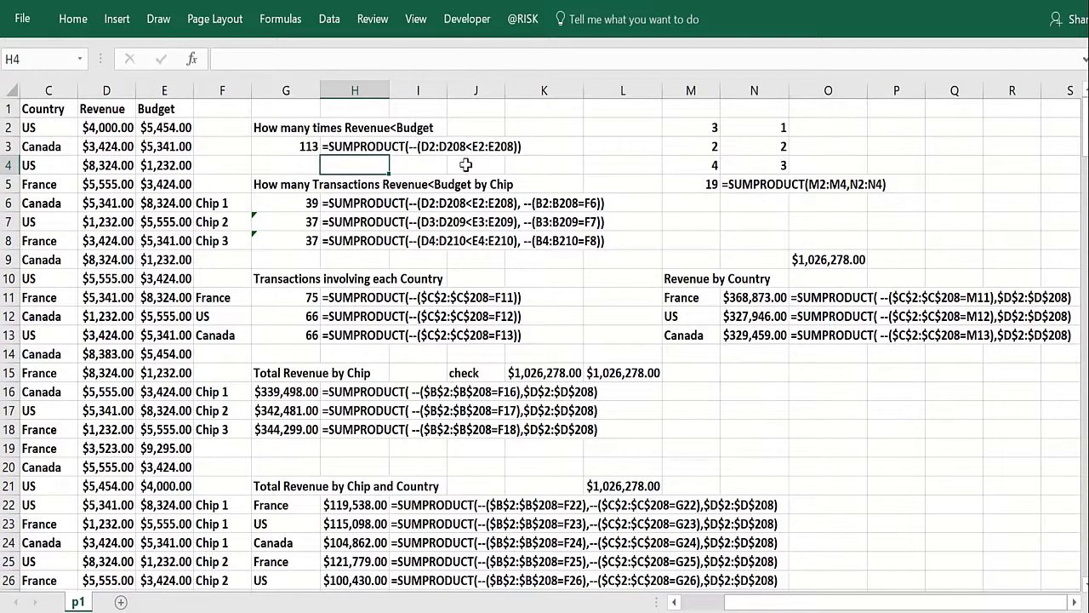
# Scroll back to column A and check the row 2 Month, Country, Revenue and Budget values.
pyautogui.press('Left')
pyautogui.press('Left')
pyautogui.press('Left')
pyautogui.press('Left')
pyautogui.press('Left')
pyautogui.press('Left')
pyautogui.press('Left')
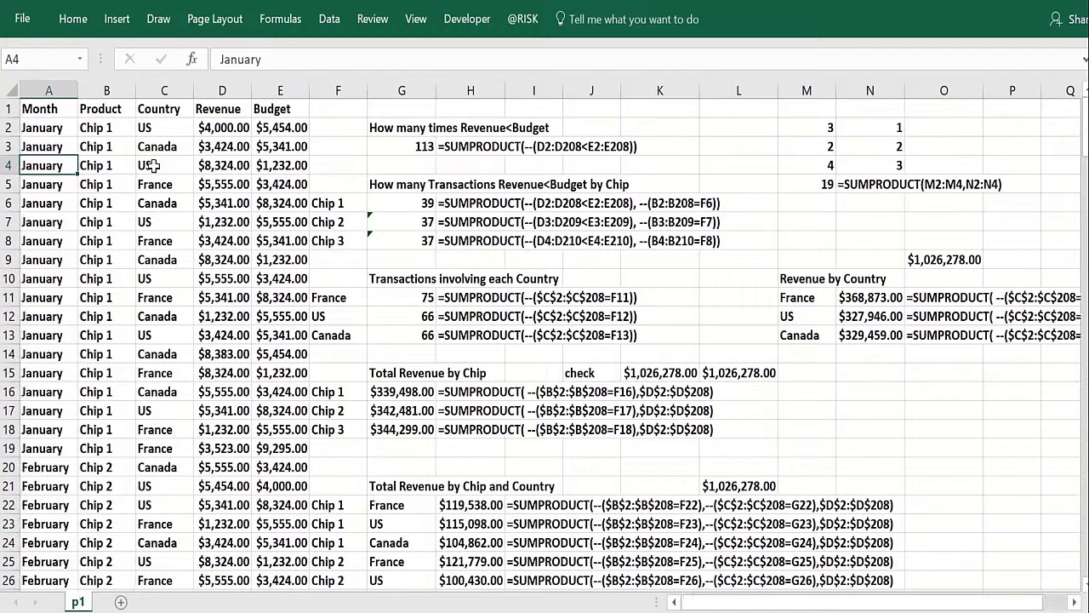
pyautogui.click(38, 125)
pyautogui.click(39, 108)
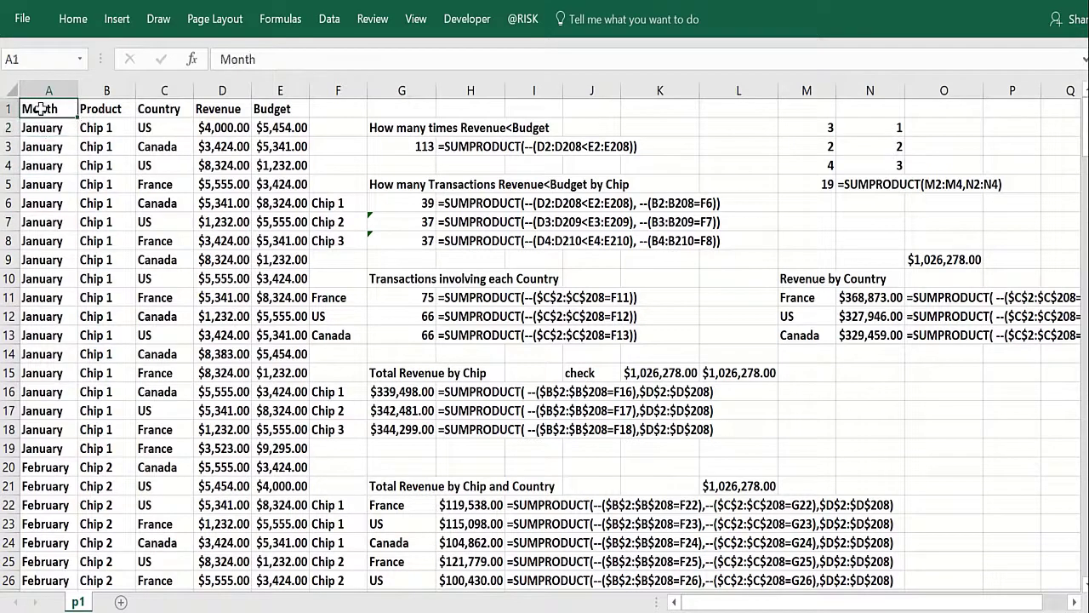
pyautogui.click(75, 128)
pyautogui.click(163, 128)
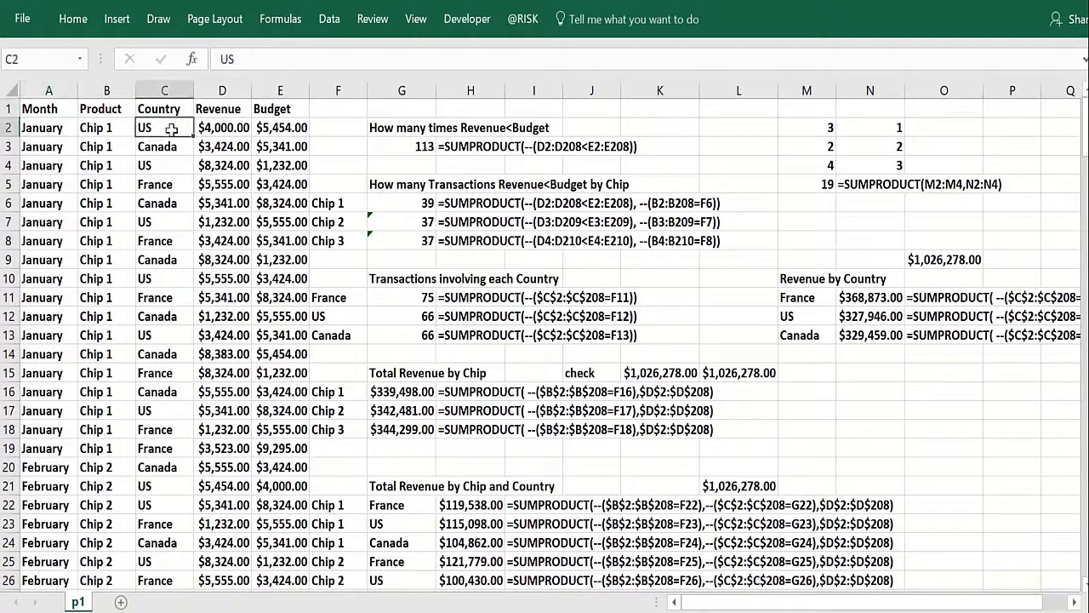
pyautogui.click(245, 128)
pyautogui.click(261, 130)
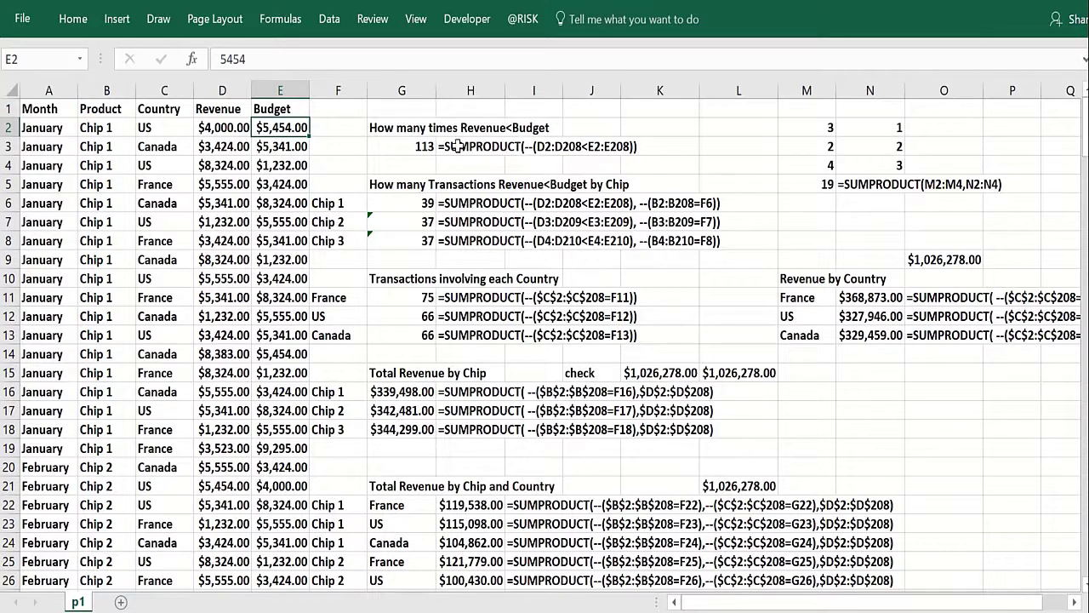
pyautogui.click(421, 147)
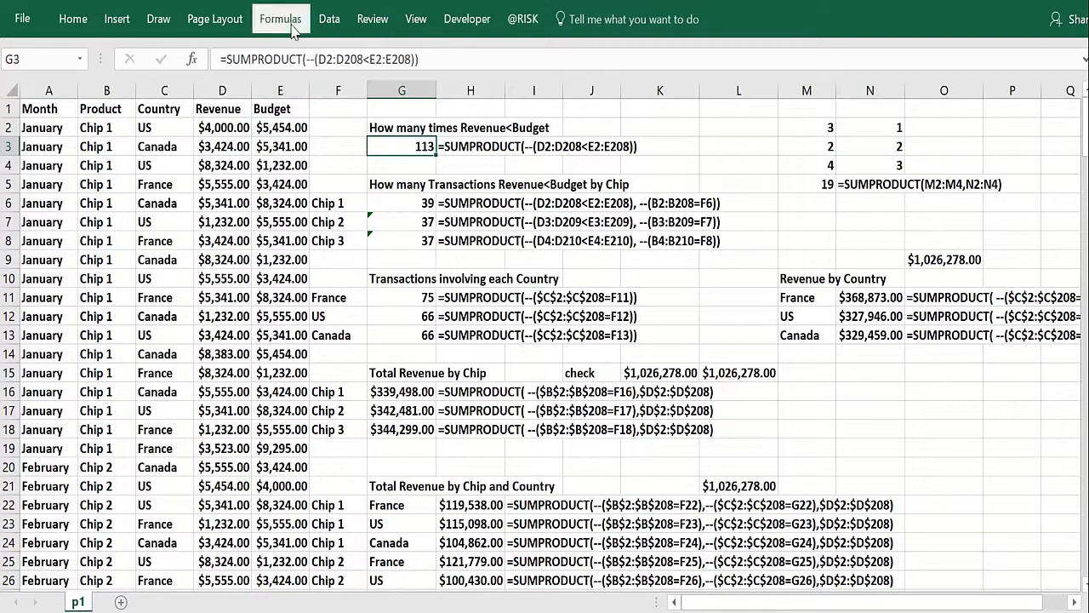
pyautogui.click(279, 18)
pyautogui.click(717, 90)
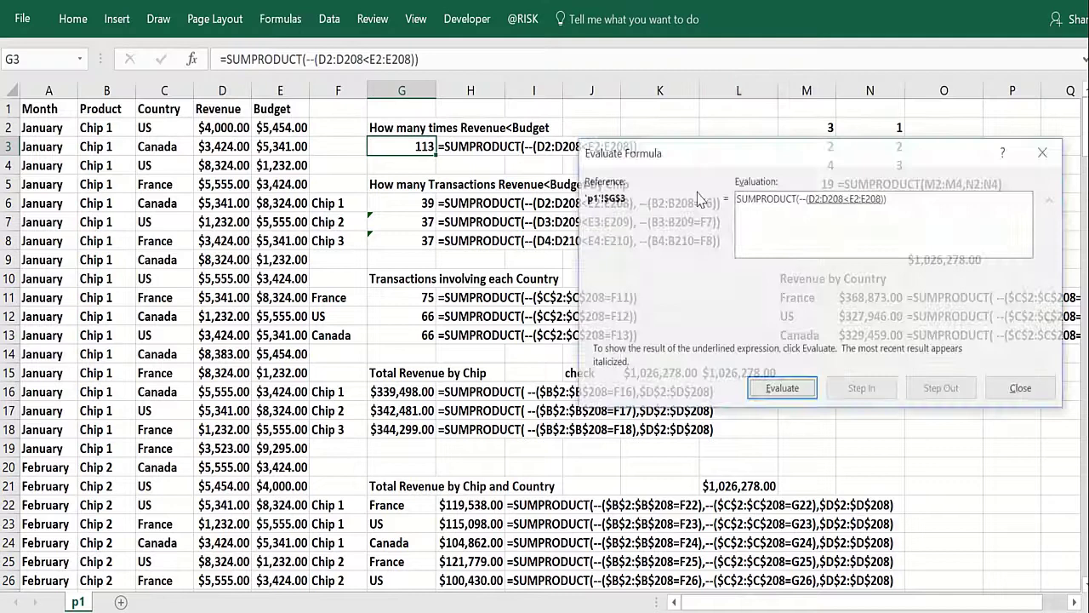
pyautogui.click(770, 393)
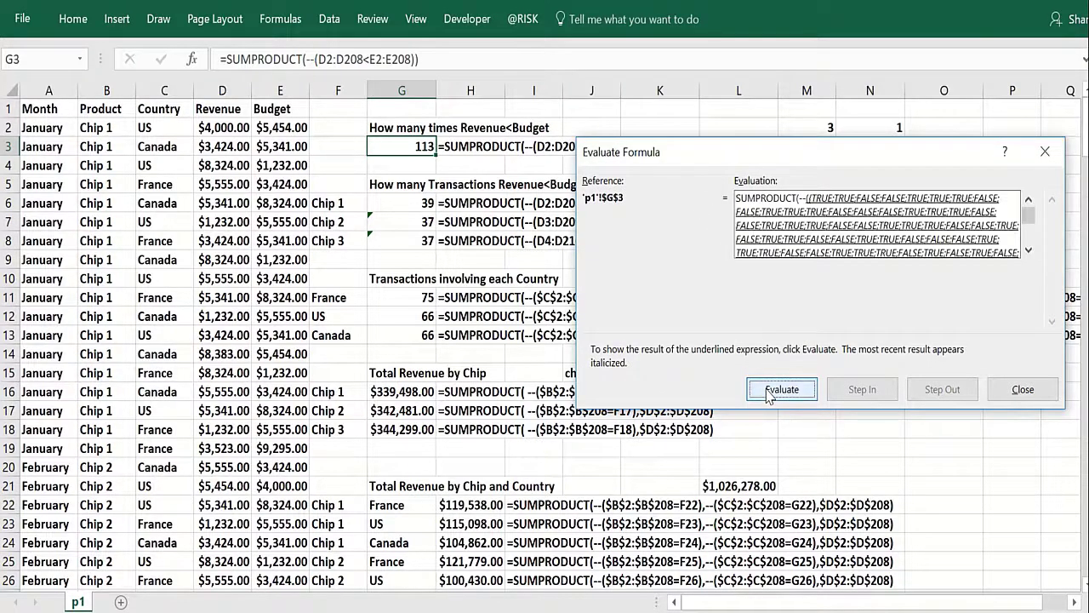
pyautogui.click(770, 393)
pyautogui.click(770, 393)
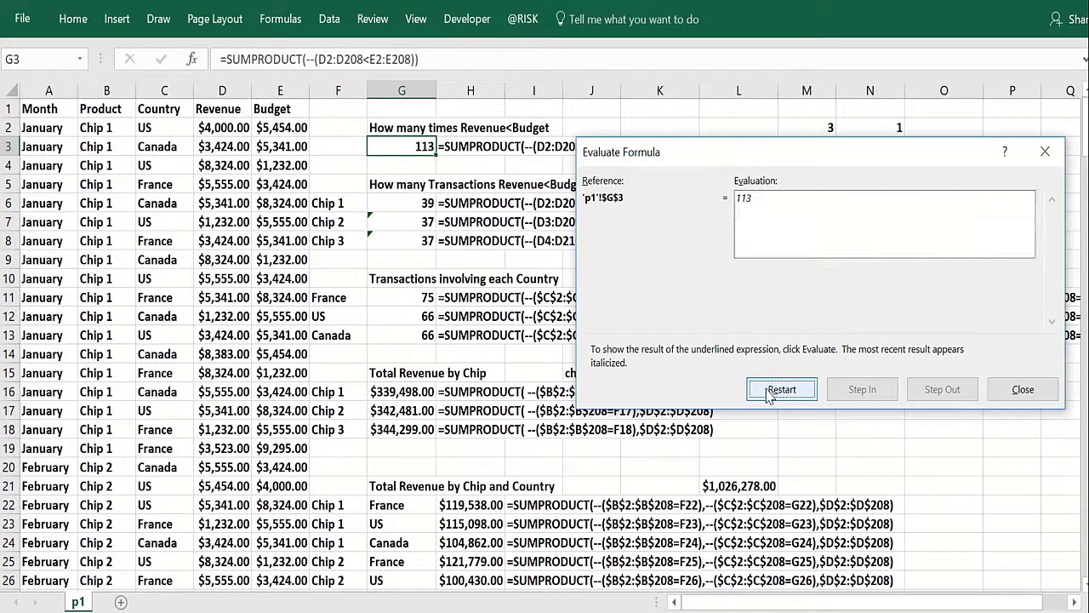
pyautogui.click(768, 392)
pyautogui.click(797, 390)
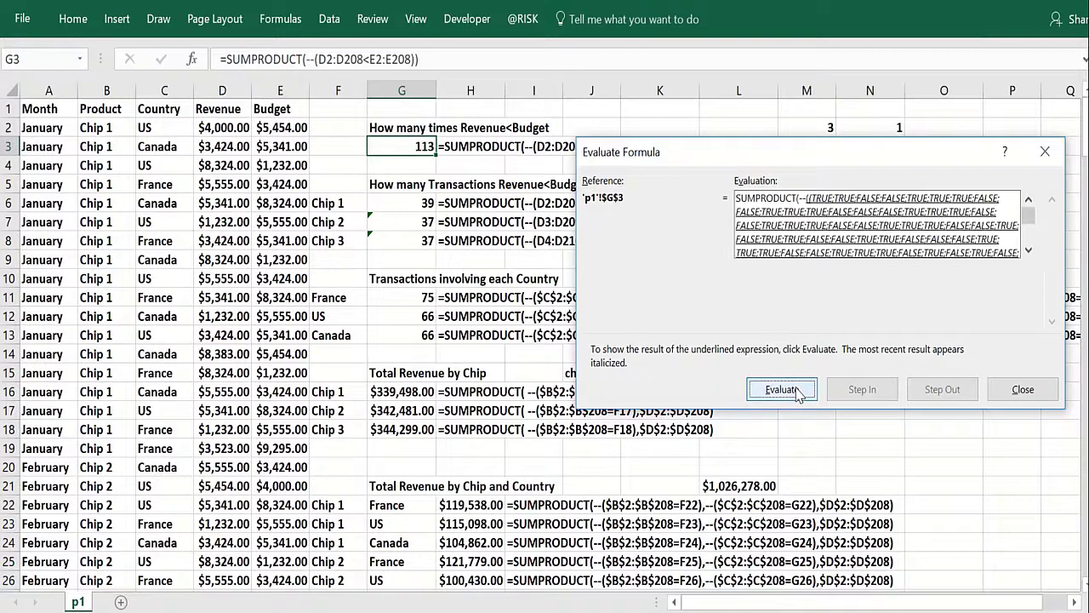
pyautogui.click(797, 391)
pyautogui.click(798, 394)
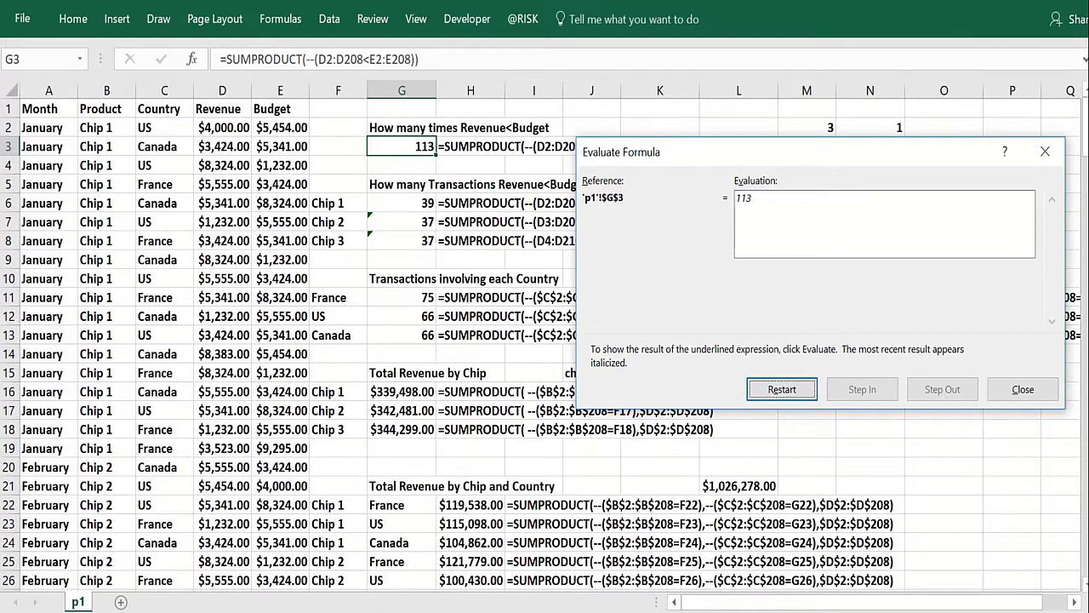
pyautogui.click(1045, 151)
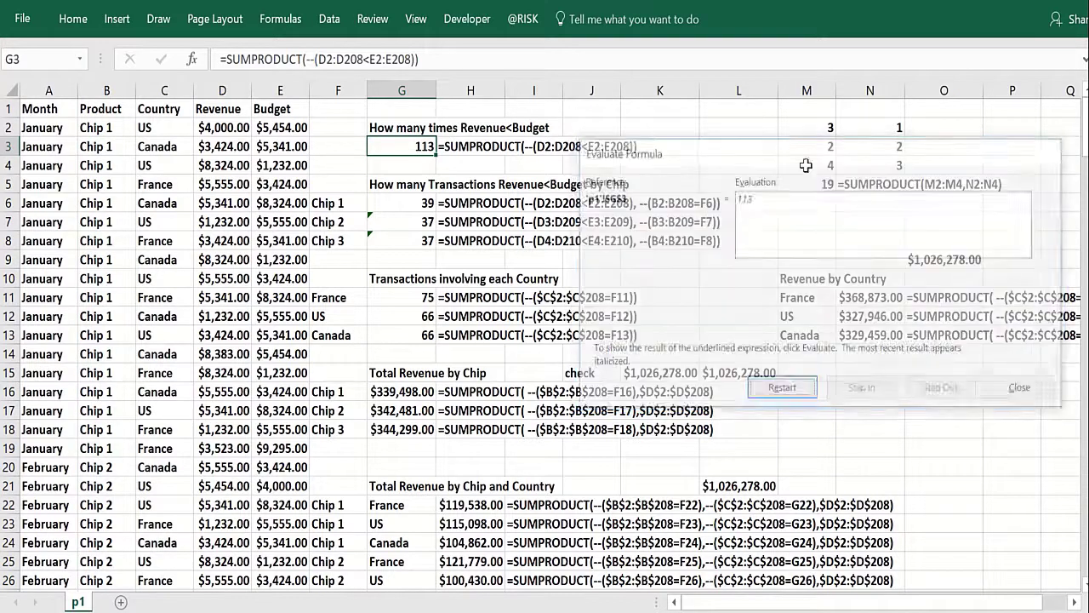
pyautogui.click(392, 169)
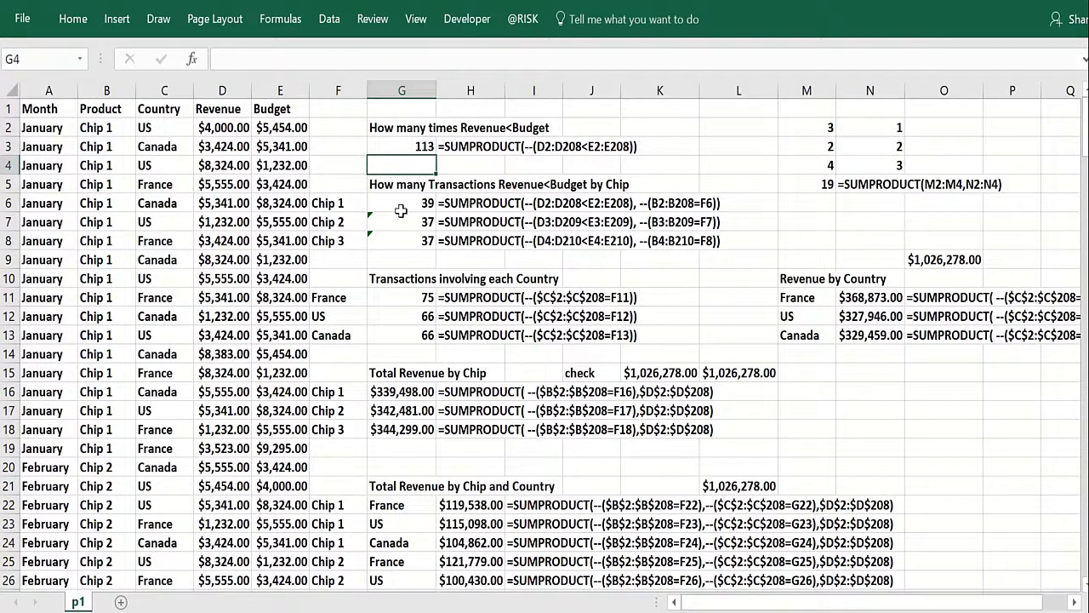
pyautogui.click(401, 207)
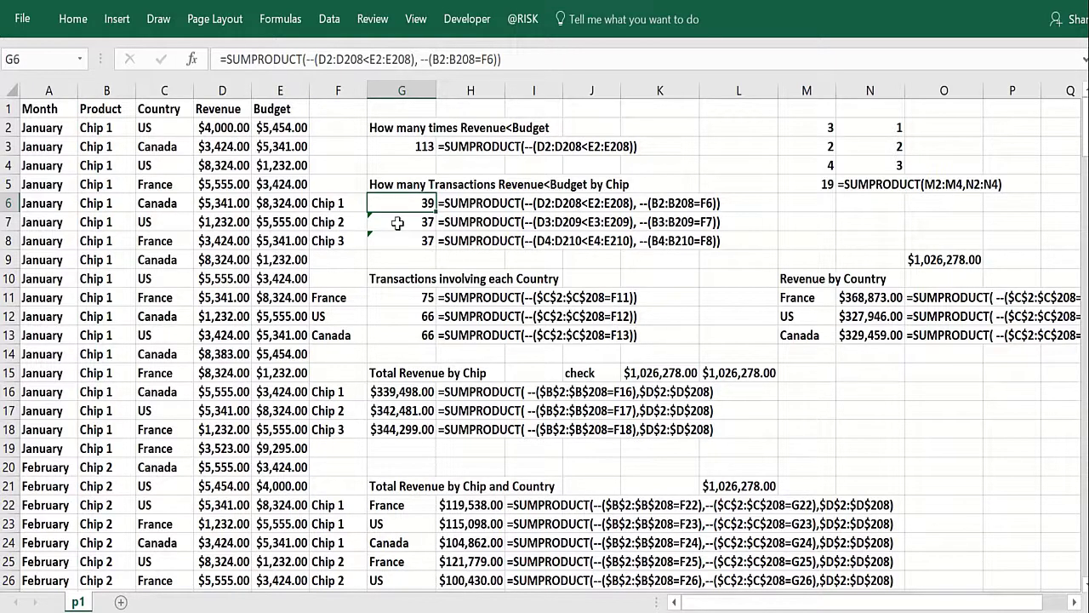
pyautogui.click(398, 221)
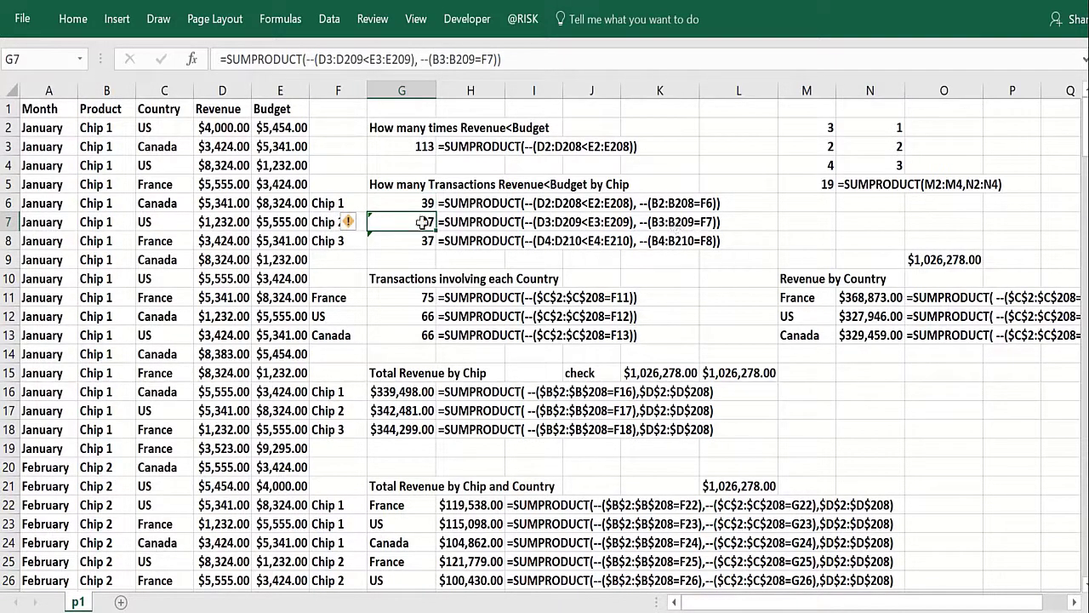
pyautogui.click(414, 245)
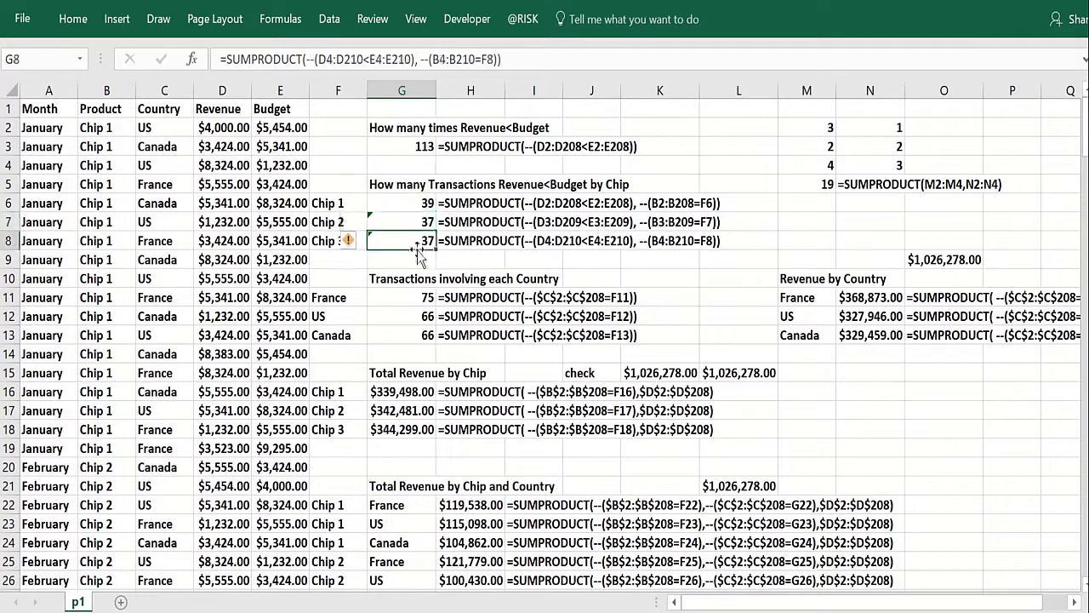
pyautogui.click(407, 204)
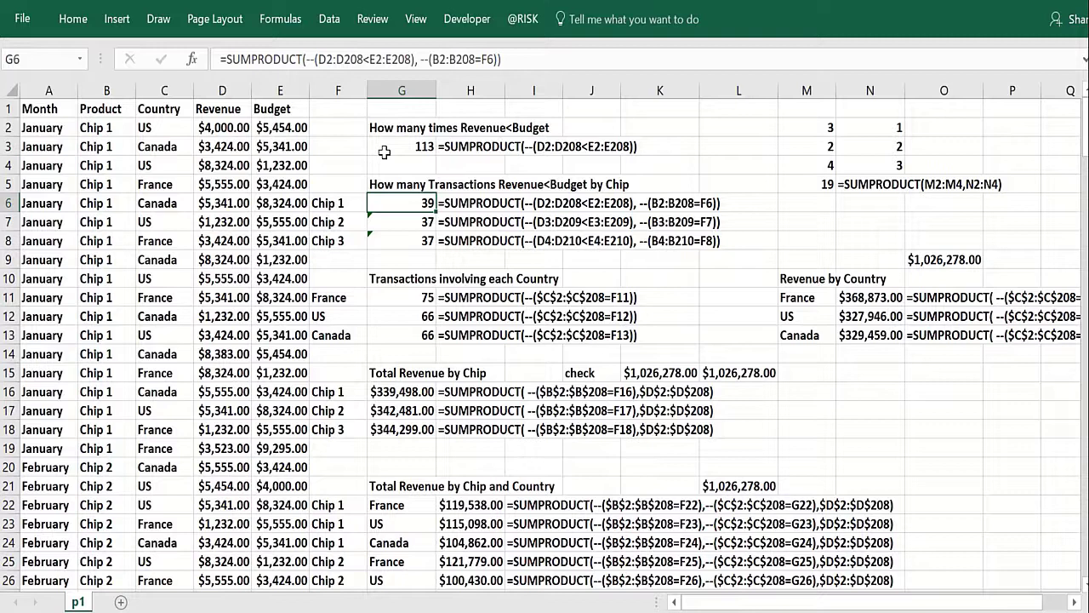
pyautogui.click(410, 238)
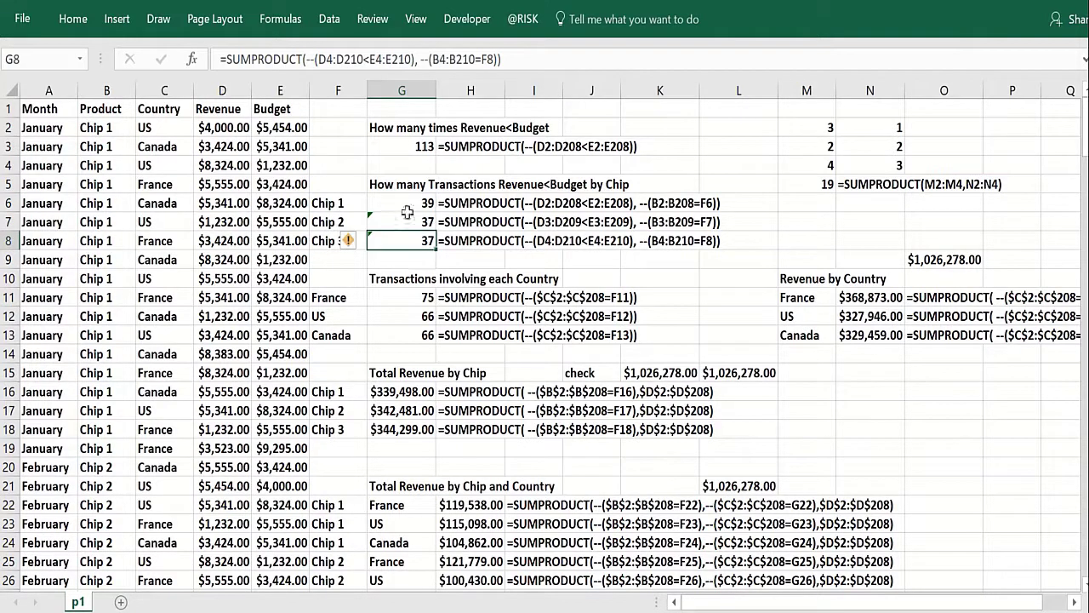
pyautogui.click(413, 150)
pyautogui.click(412, 293)
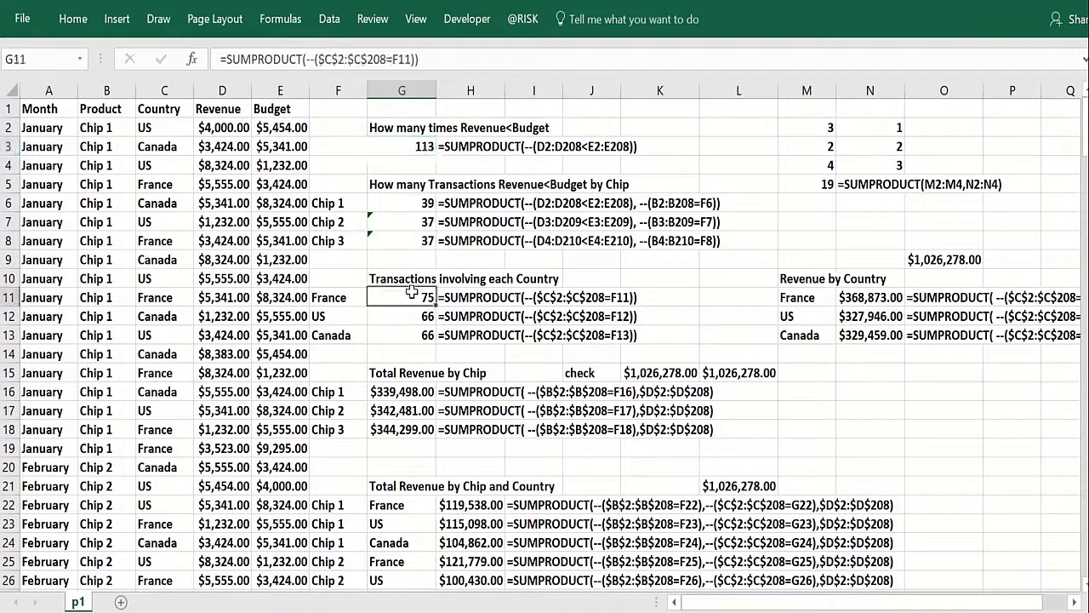
pyautogui.click(479, 296)
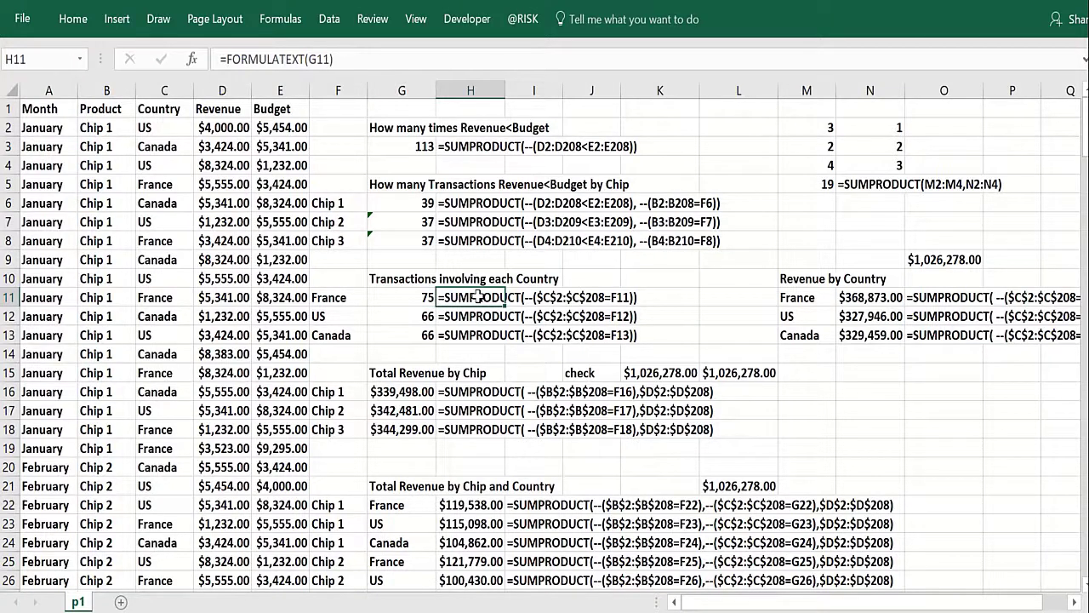
pyautogui.click(430, 279)
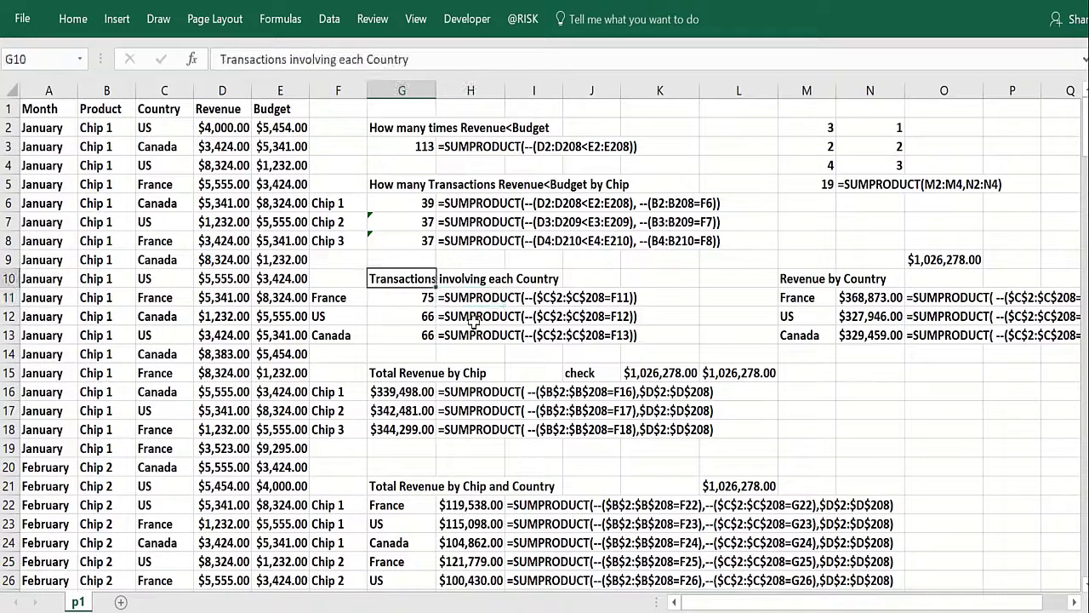
pyautogui.click(455, 297)
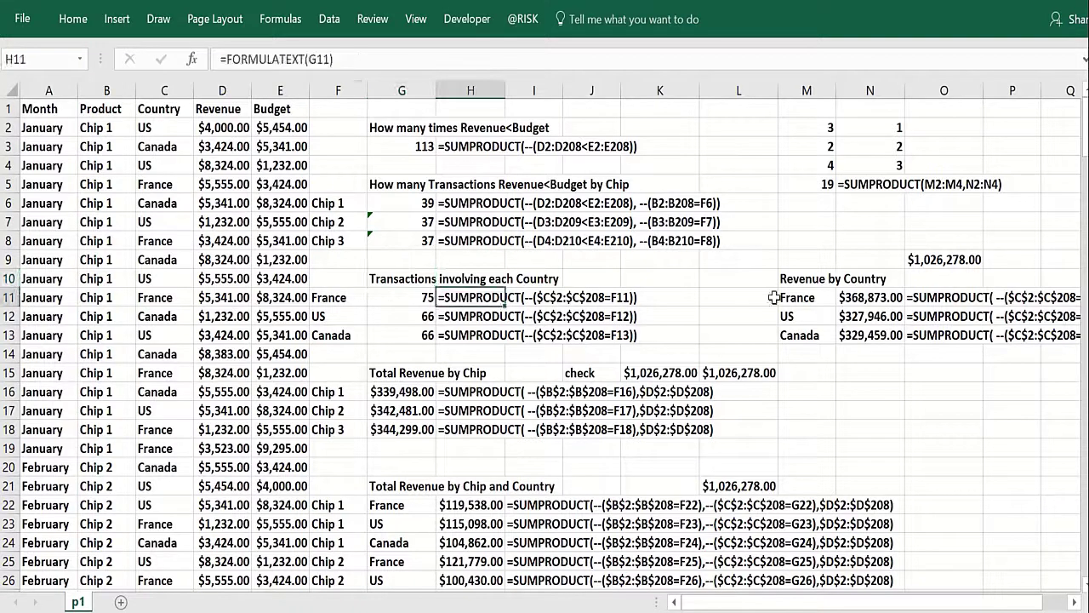
pyautogui.click(813, 279)
pyautogui.click(382, 355)
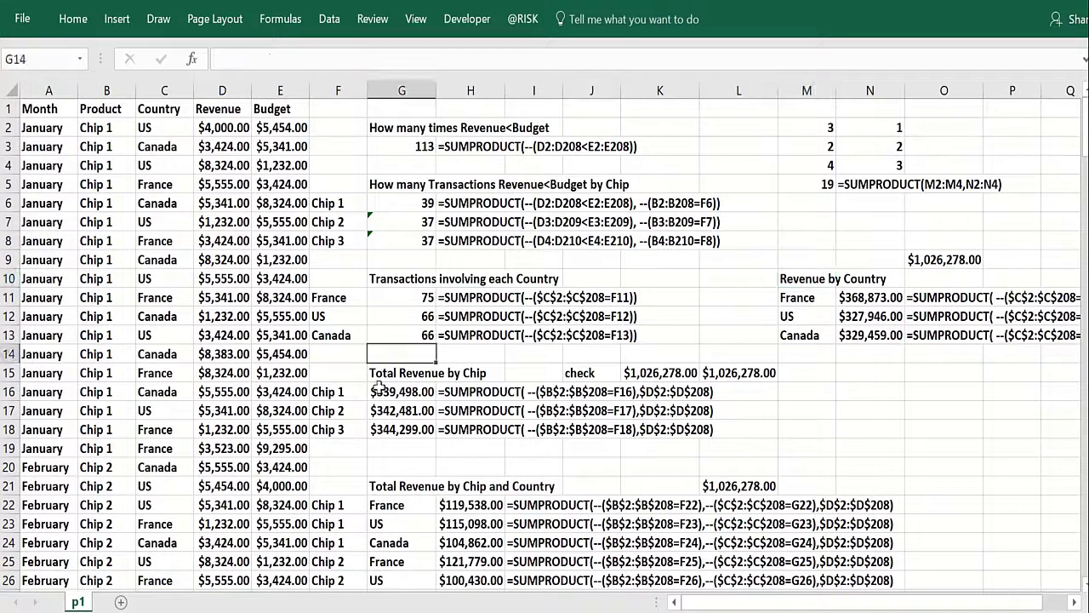
pyautogui.click(384, 408)
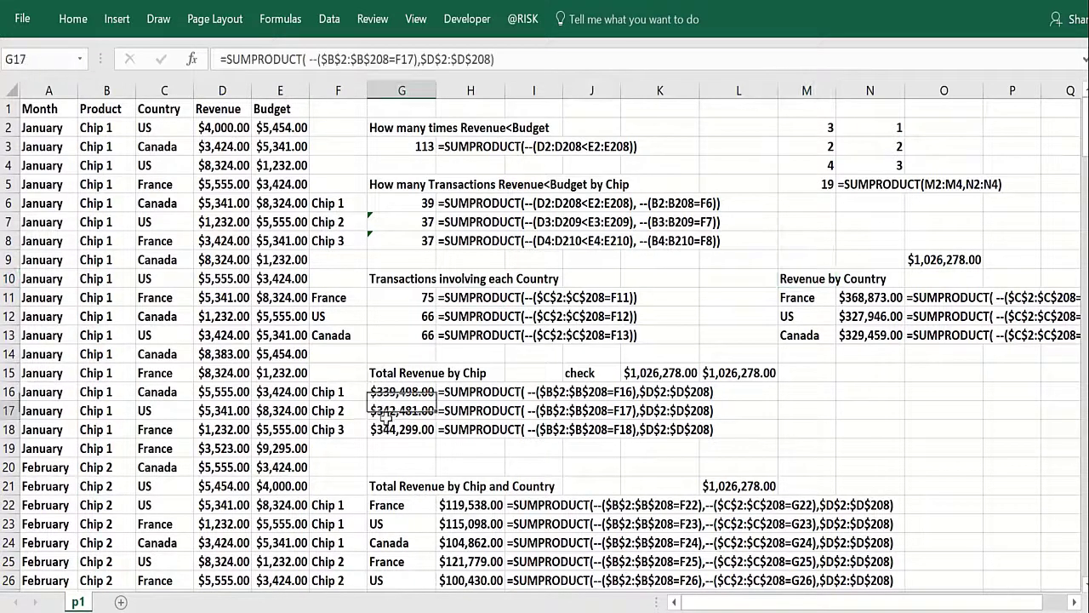
pyautogui.click(397, 293)
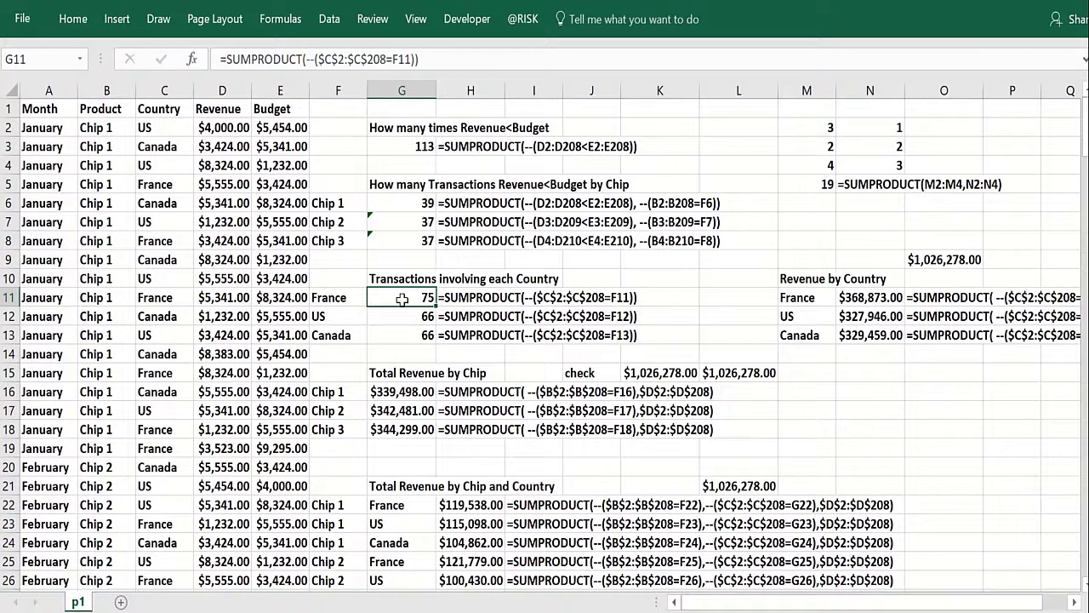
pyautogui.click(399, 317)
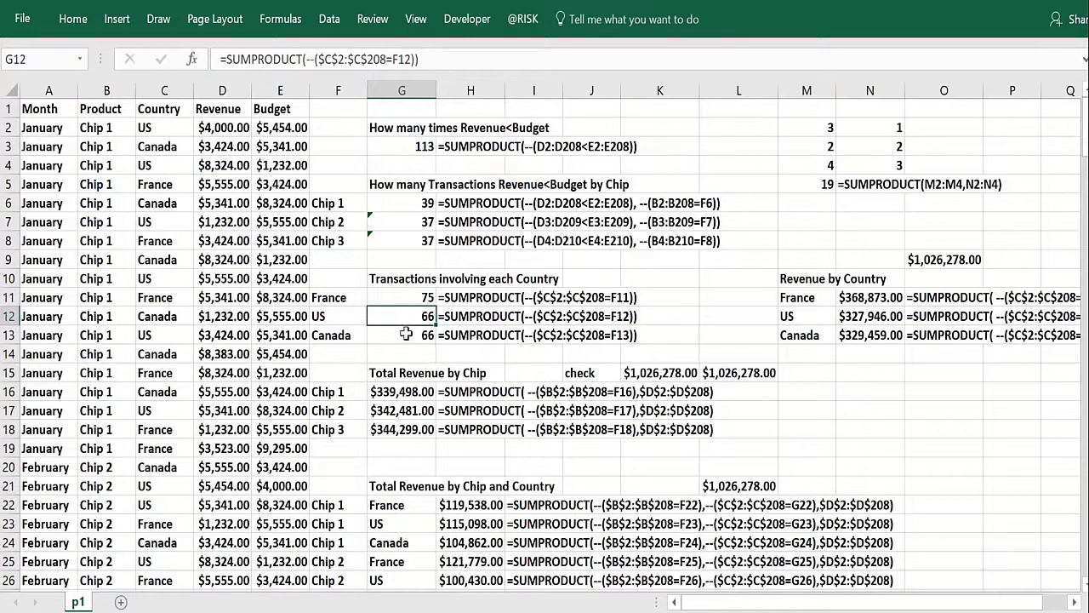
pyautogui.click(406, 335)
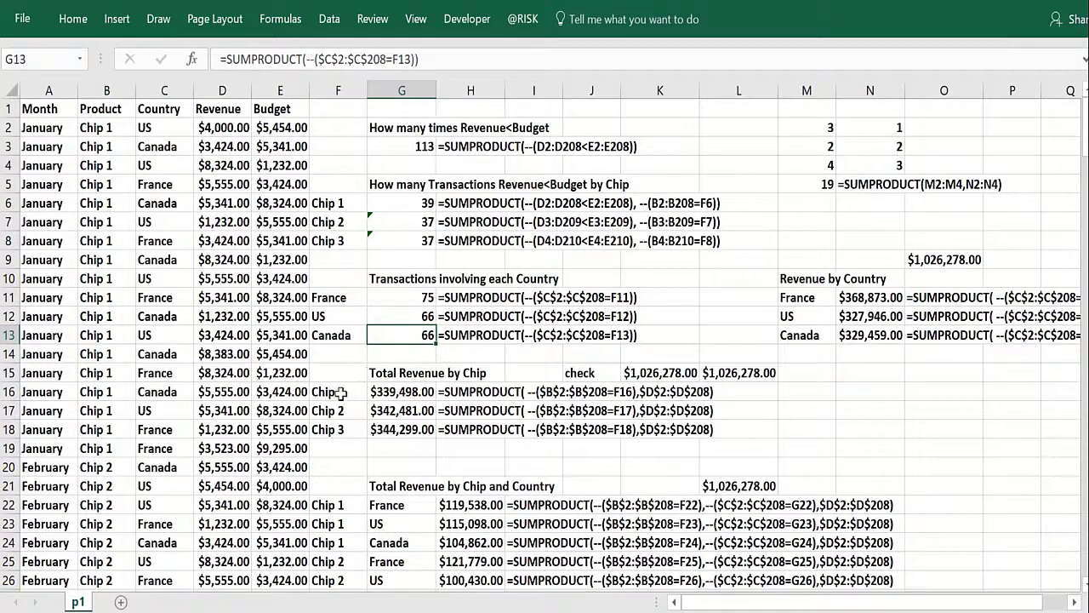
pyautogui.click(341, 393)
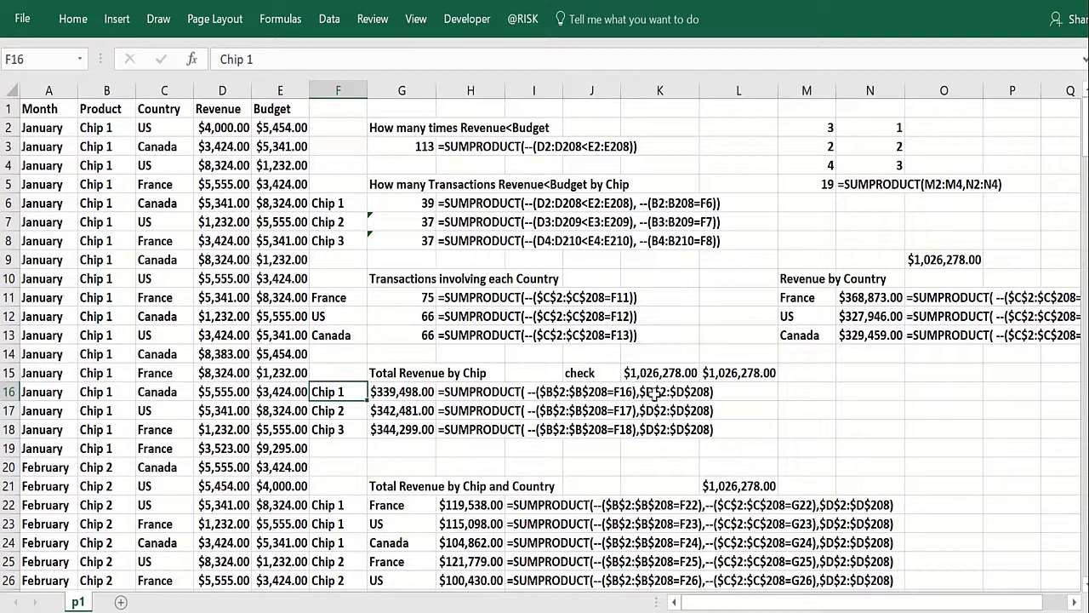
pyautogui.click(405, 411)
pyautogui.click(413, 430)
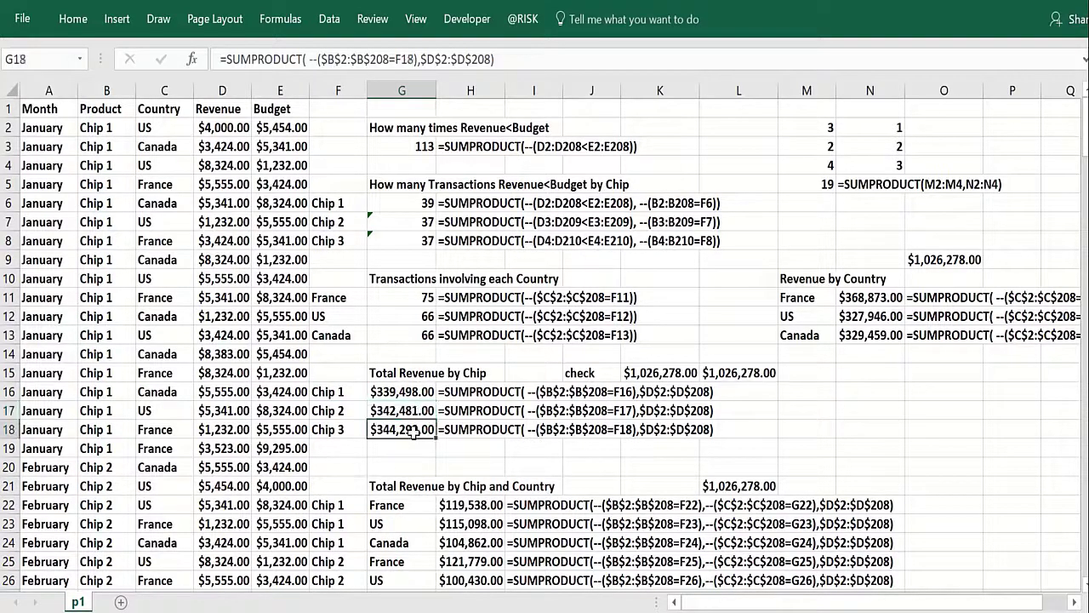
pyautogui.click(673, 372)
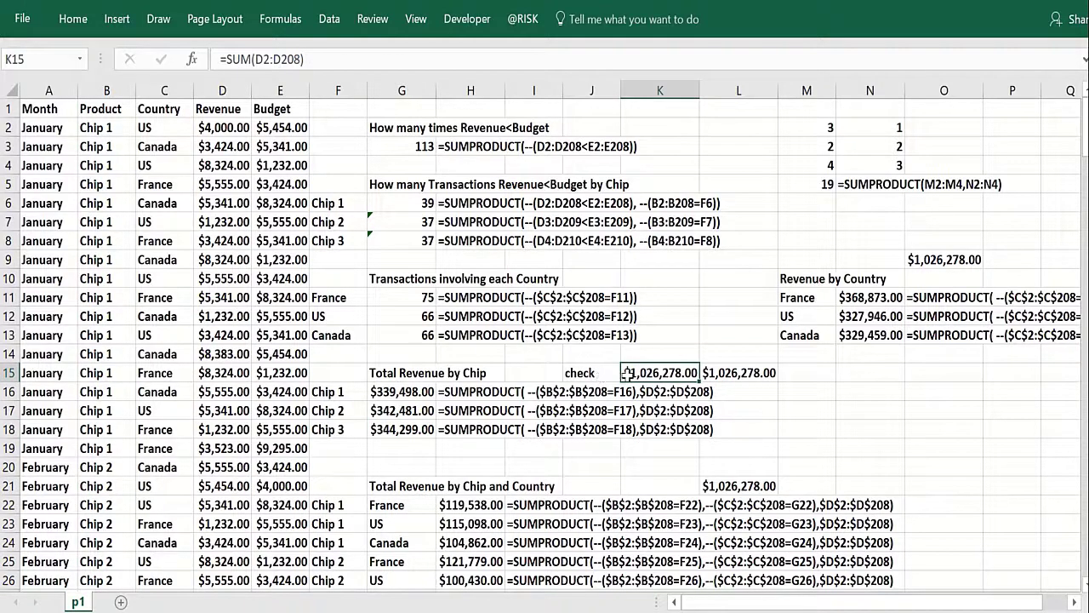
pyautogui.click(730, 373)
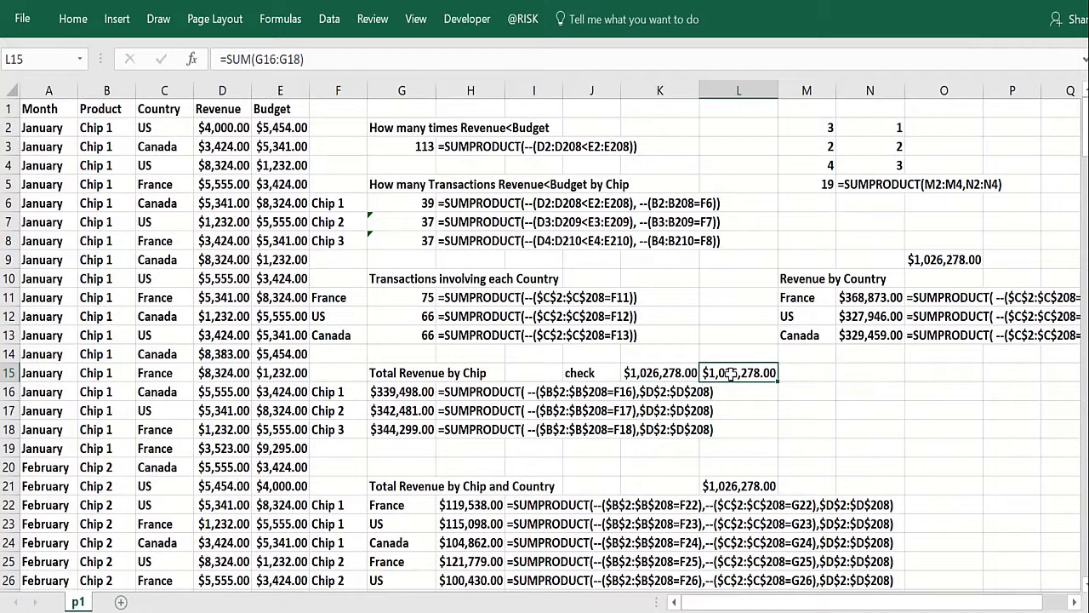
pyautogui.click(860, 357)
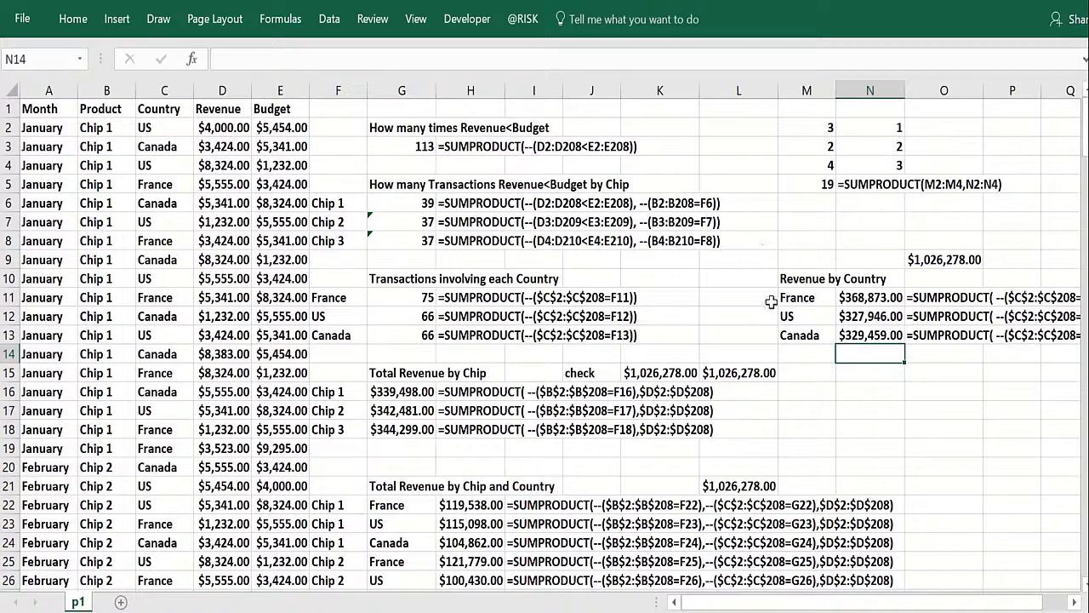
pyautogui.press('Up')
pyautogui.press('Up')
pyautogui.press('Up')
pyautogui.press('Right')
pyautogui.press('Right')
pyautogui.press('Right')
pyautogui.press('Right')
pyautogui.press('Right')
pyautogui.press('Right')
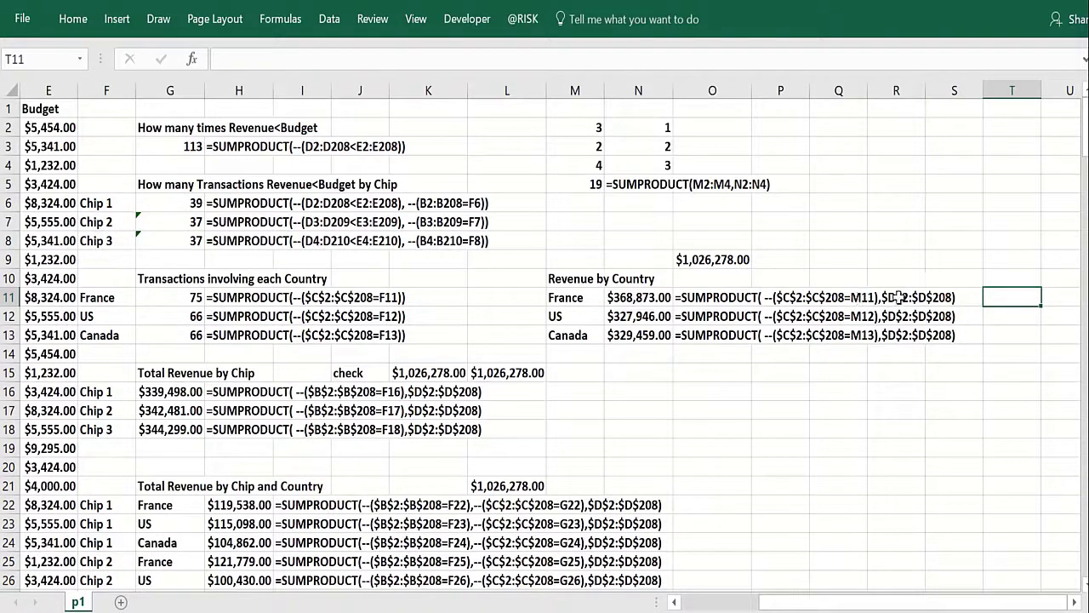
pyautogui.click(623, 335)
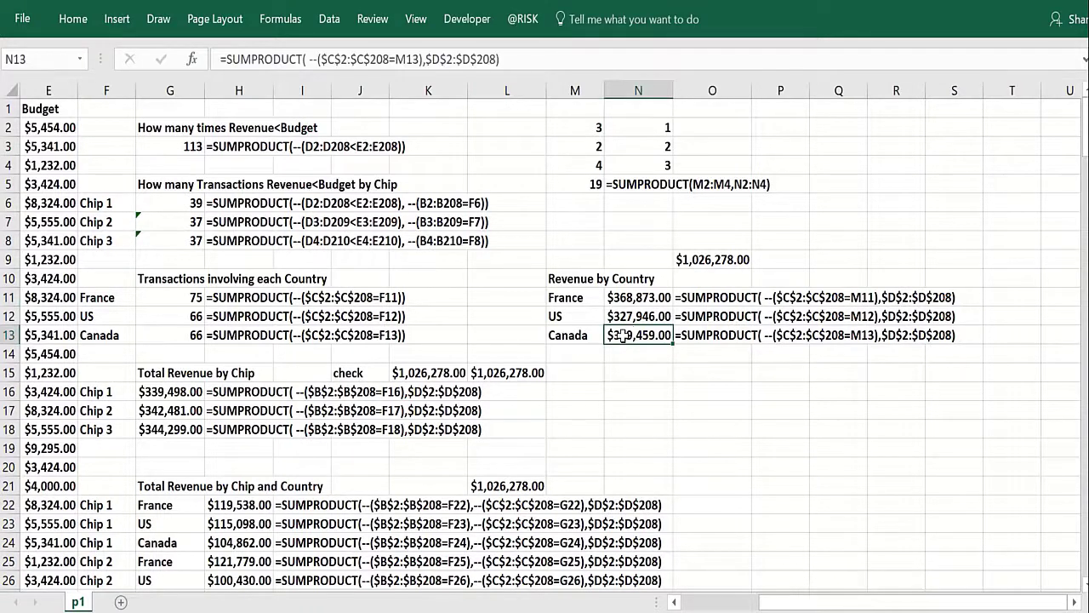
pyautogui.click(694, 259)
pyautogui.click(463, 373)
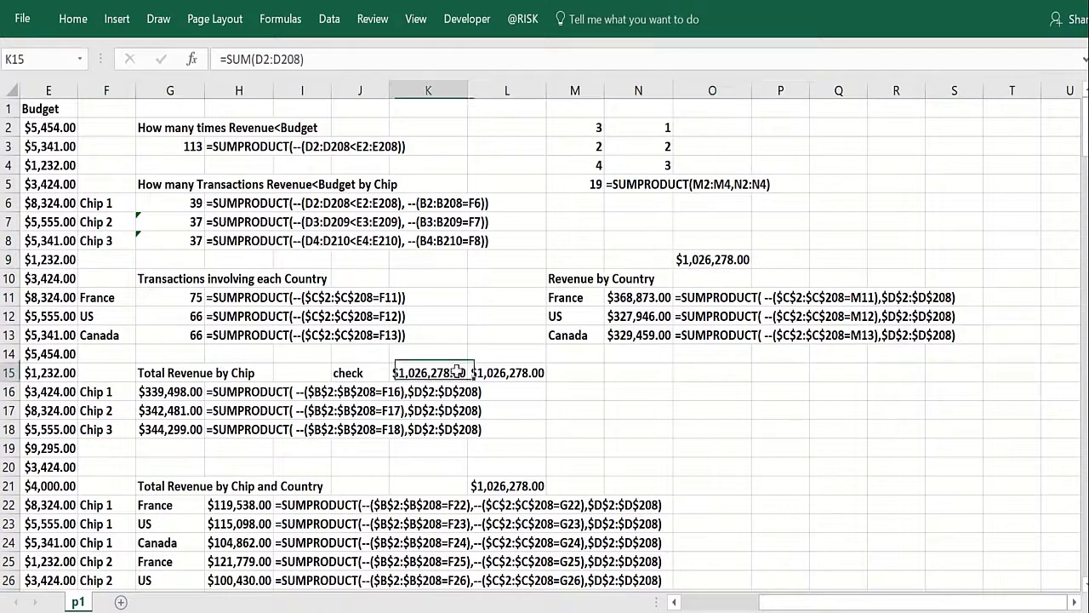
pyautogui.click(288, 442)
pyautogui.press('Left')
pyautogui.press('Left')
pyautogui.press('Left')
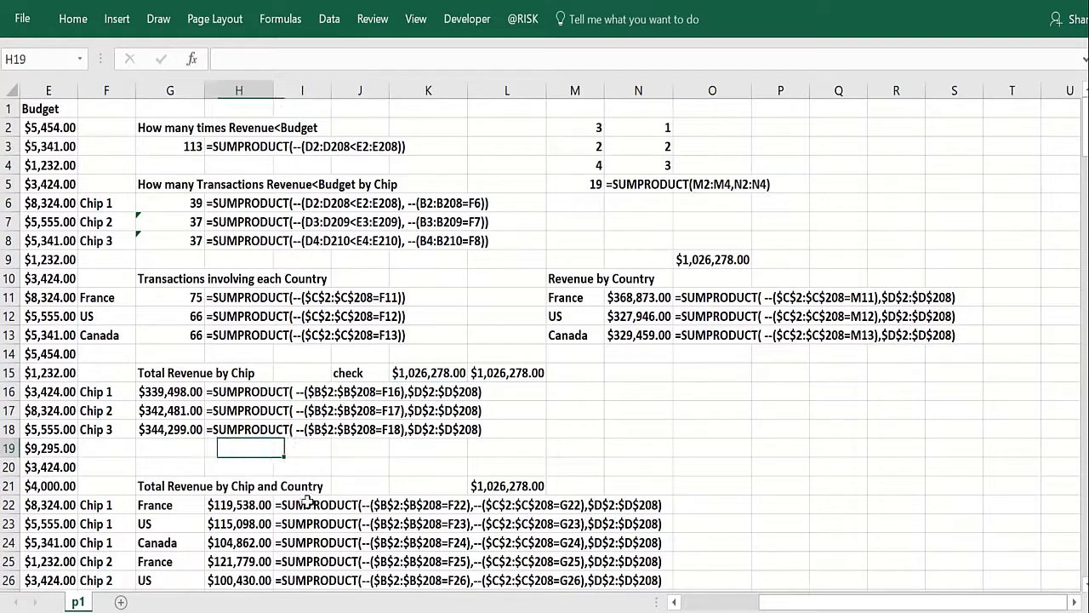
pyautogui.press('Left')
pyautogui.press('Left')
pyautogui.press('Left')
pyautogui.press('Left')
pyautogui.press('Down')
pyautogui.press('Down')
pyautogui.press('Down')
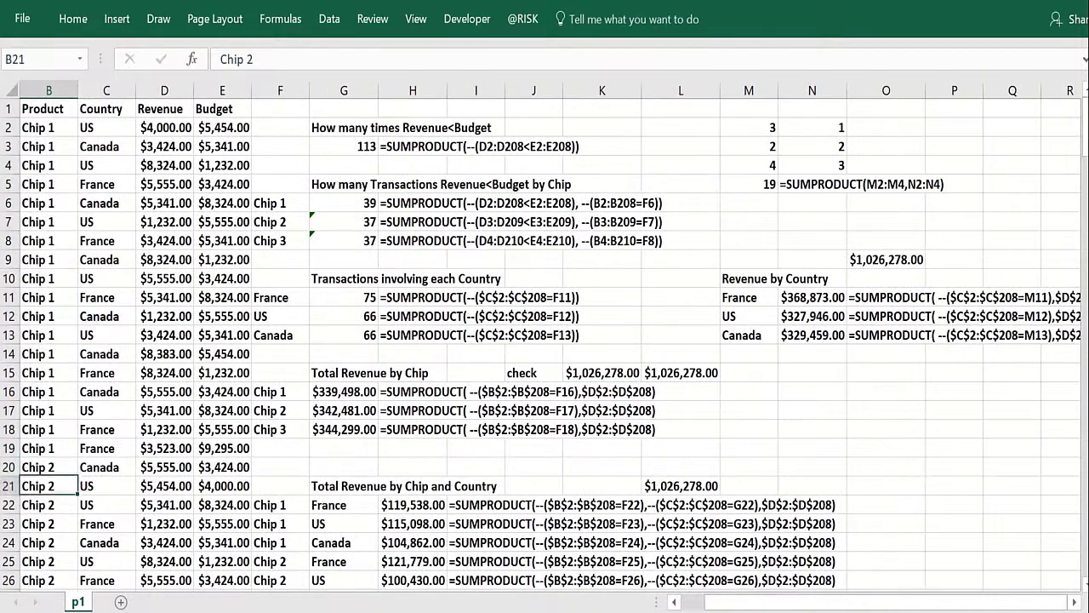
pyautogui.press('Down')
pyautogui.press('Down')
pyautogui.press('Down')
pyautogui.press('Down')
pyautogui.press('Down')
pyautogui.press('Down')
pyautogui.press('Down')
pyautogui.press('Down')
pyautogui.press('Down')
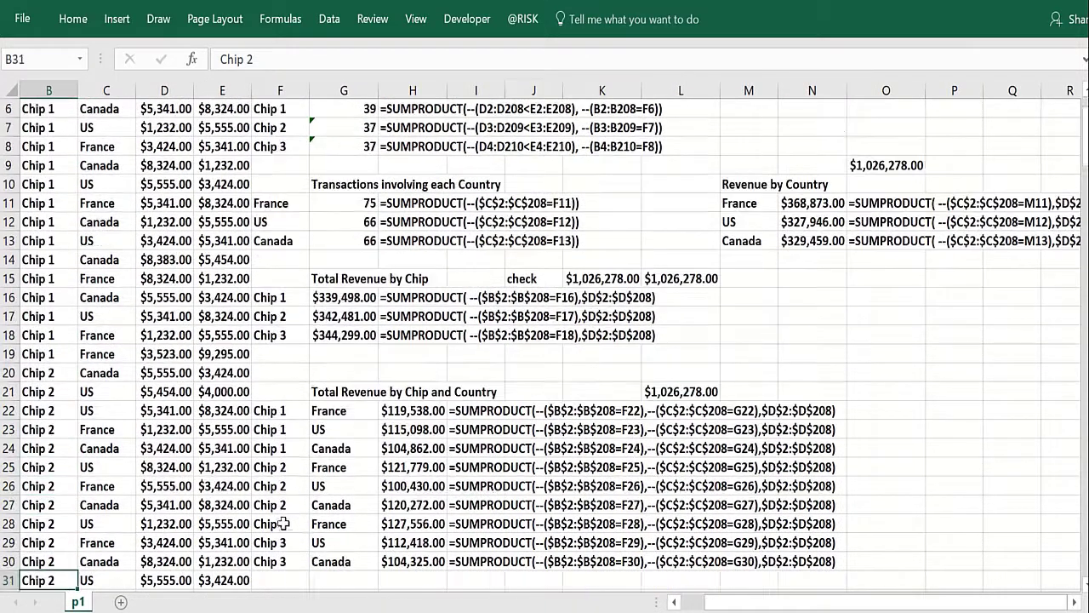
pyautogui.click(277, 447)
pyautogui.click(343, 414)
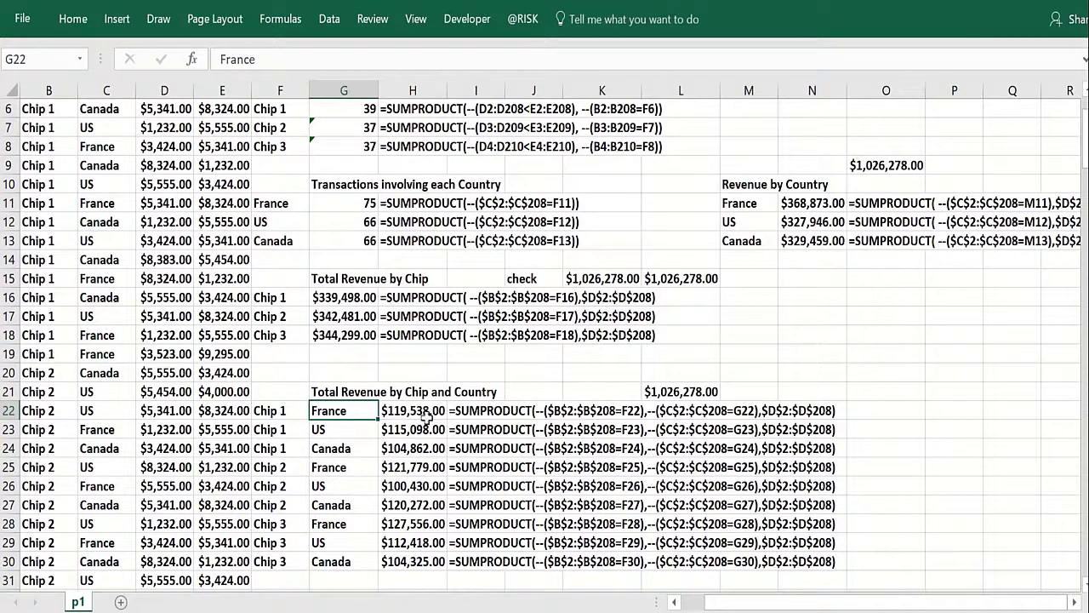
pyautogui.click(669, 410)
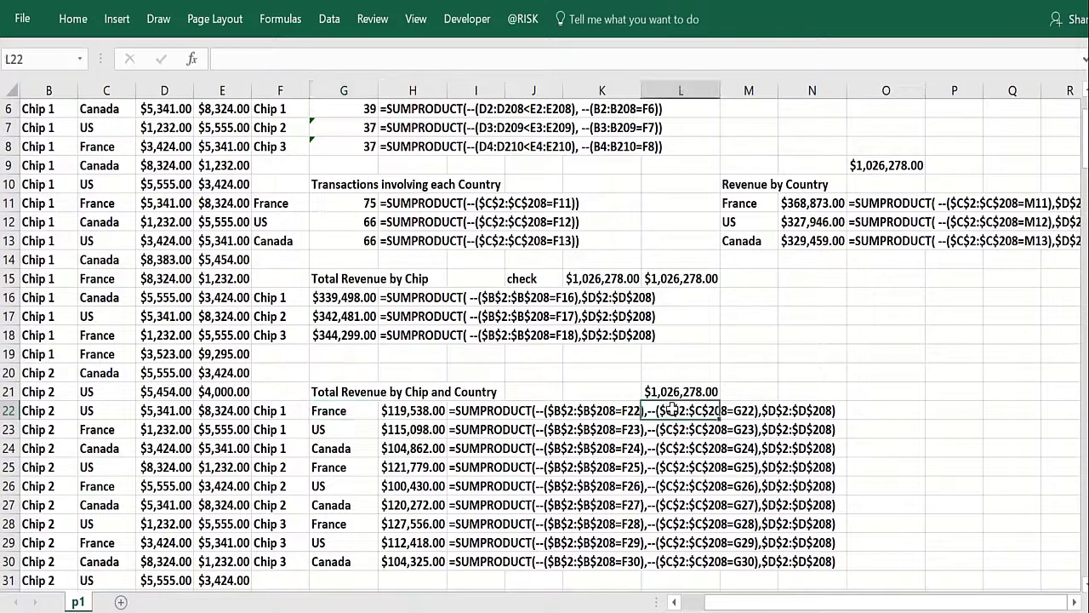
pyautogui.click(796, 410)
pyautogui.click(477, 412)
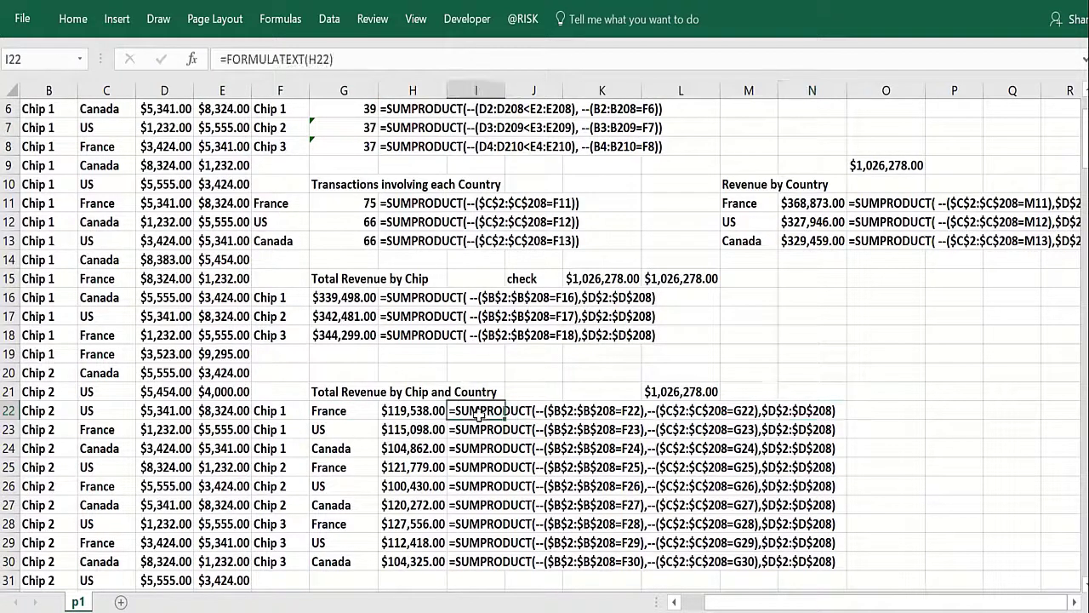
pyautogui.click(401, 412)
pyautogui.click(407, 444)
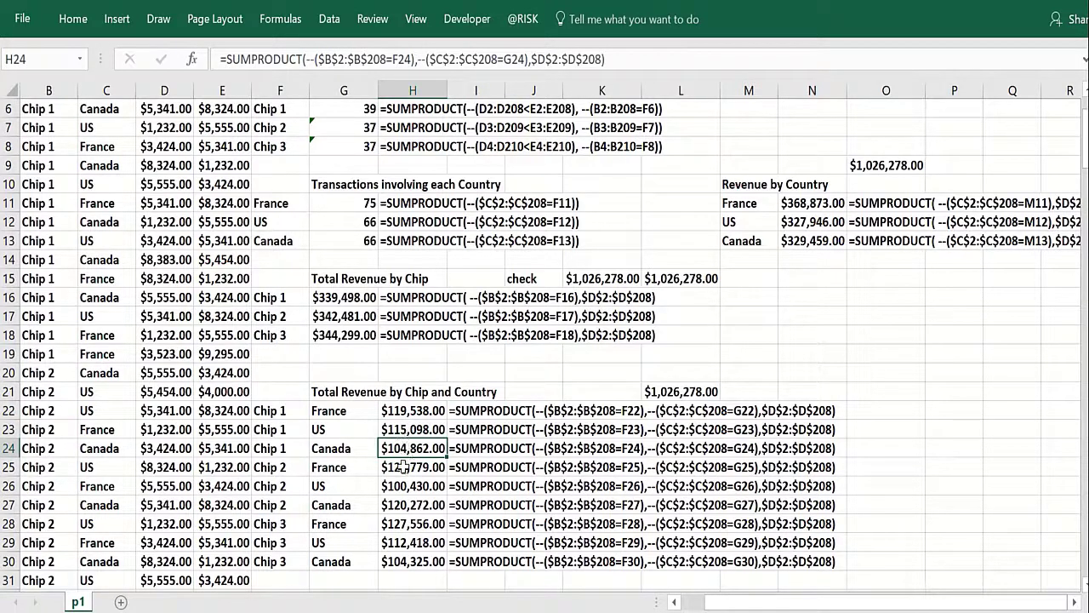
pyautogui.click(658, 395)
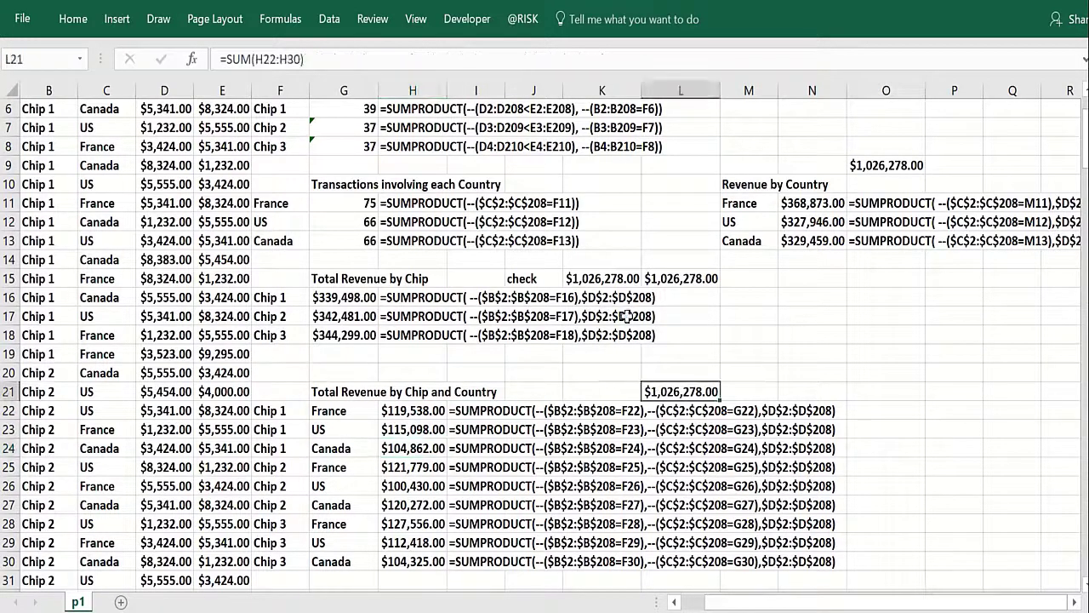
pyautogui.click(581, 272)
pyautogui.click(560, 358)
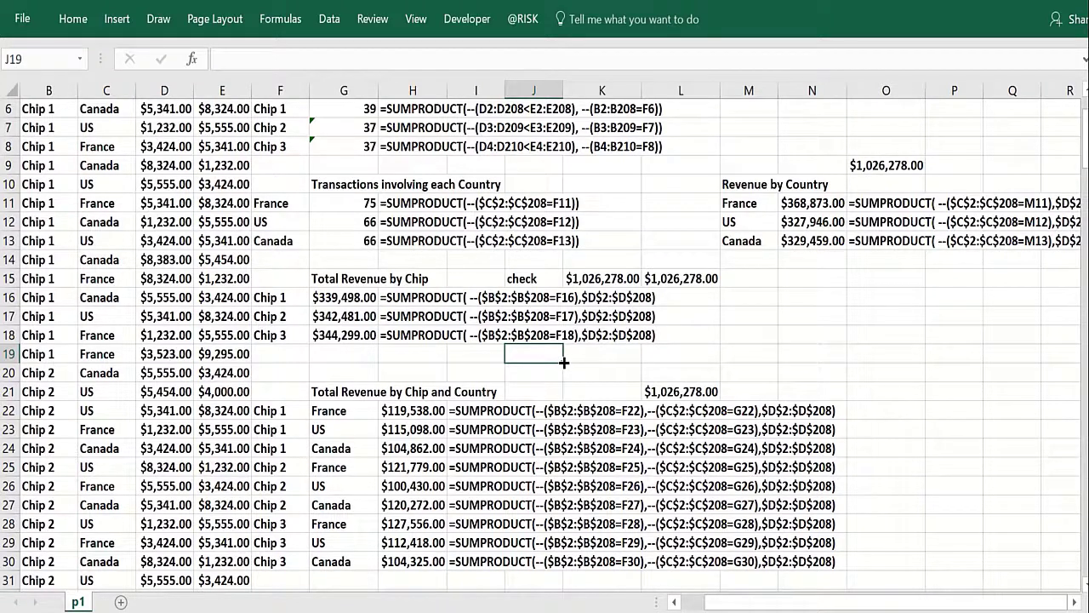
# Add a 'Database Statistica Functions' heading in M18, then select L19.
pyautogui.click(723, 338)
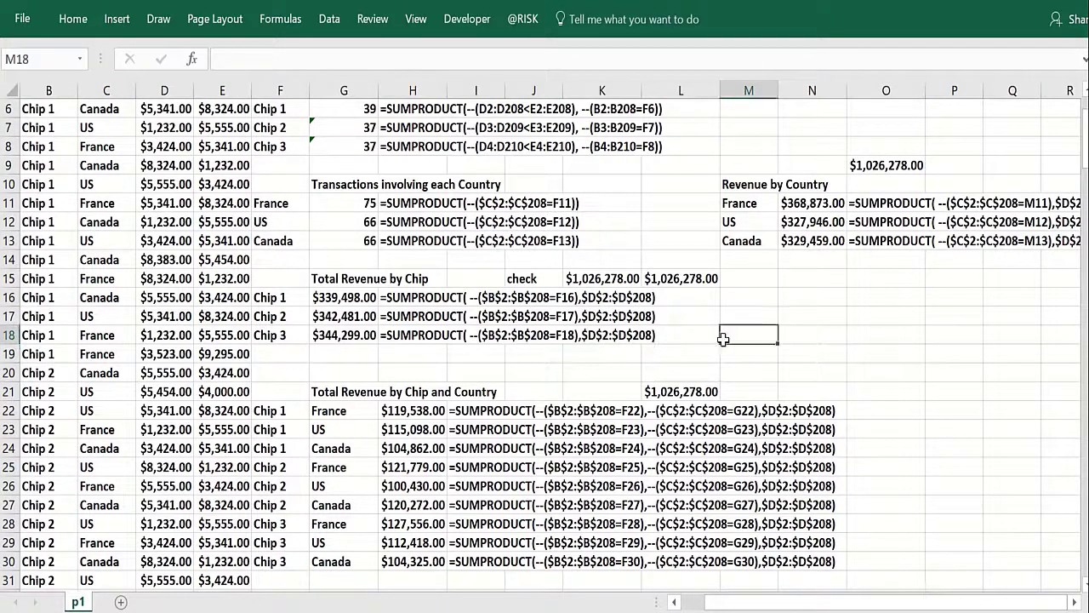
pyautogui.write('Dat')
pyautogui.write('a')
pyautogui.press('BackSpace')
pyautogui.write('tabase Statis')
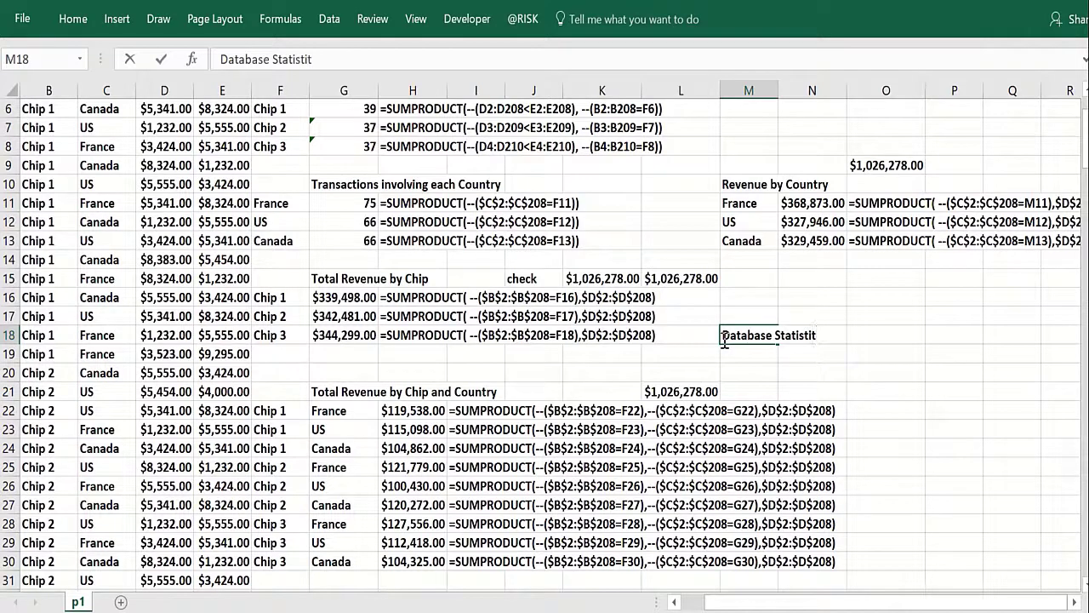
pyautogui.write('tistica ')
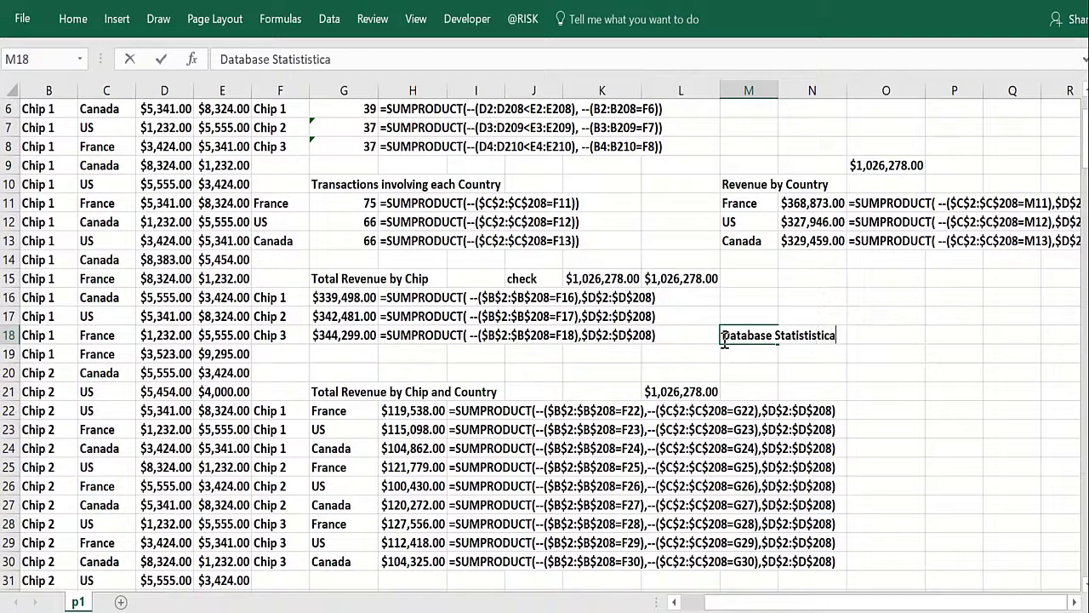
pyautogui.write('Function')
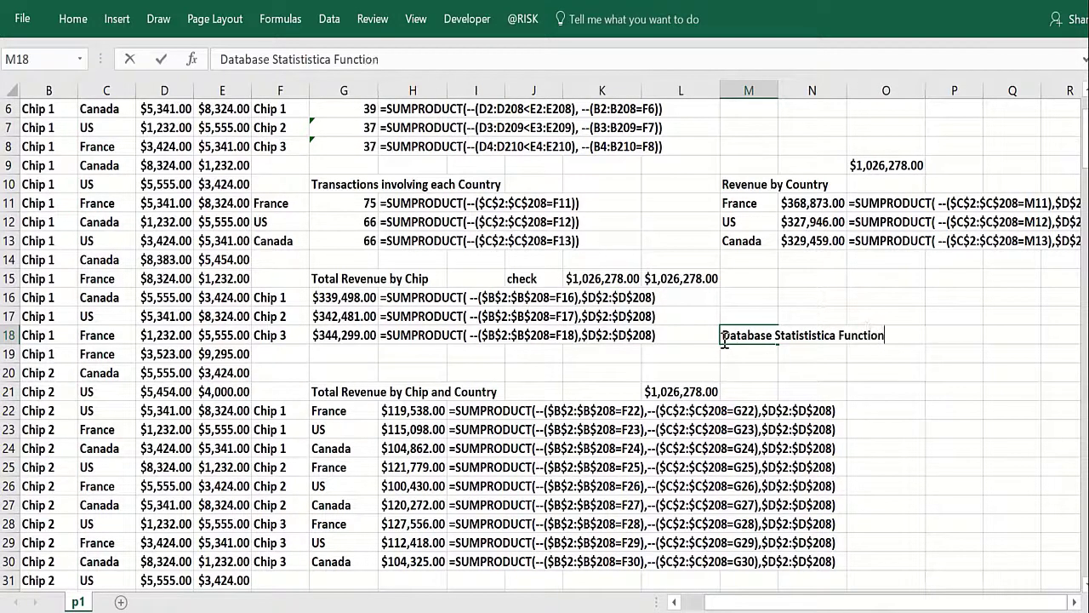
pyautogui.write('s')
pyautogui.press('Return')
pyautogui.click(702, 352)
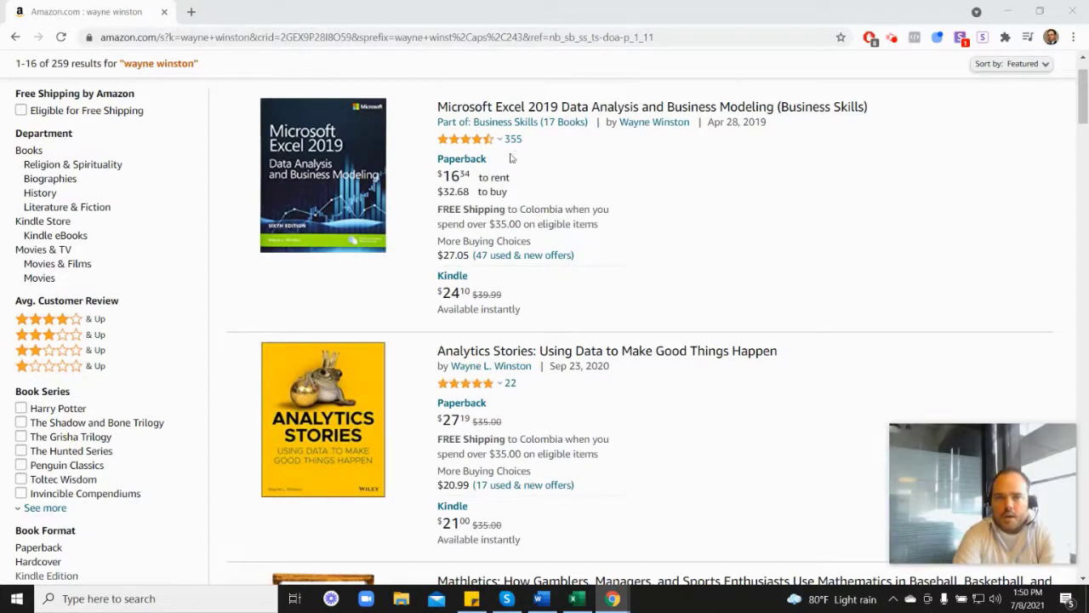
# Browse the Amazon book results, scrolling past Analytics Stories and Mathletics.
pyautogui.moveTo(467, 147)
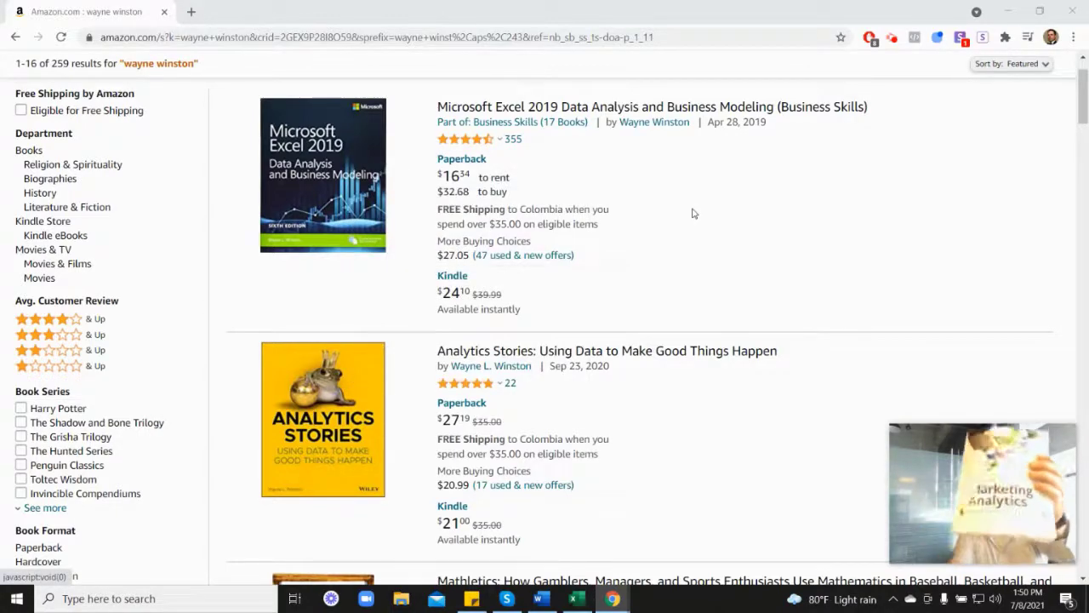
pyautogui.scroll(-6, 871, 421)
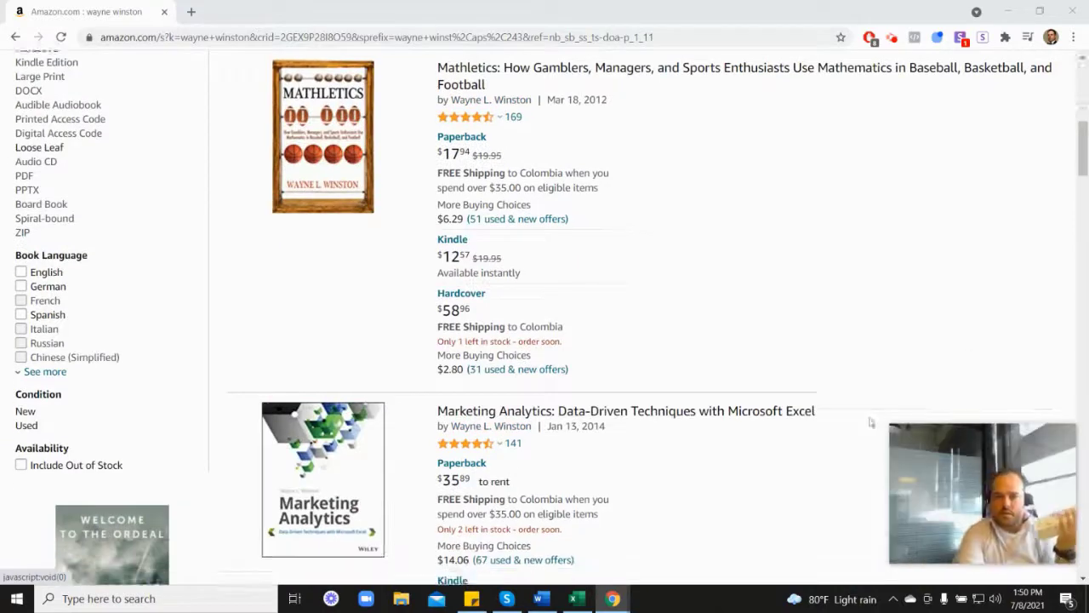
pyautogui.scroll(-2, 871, 421)
pyautogui.moveTo(479, 319)
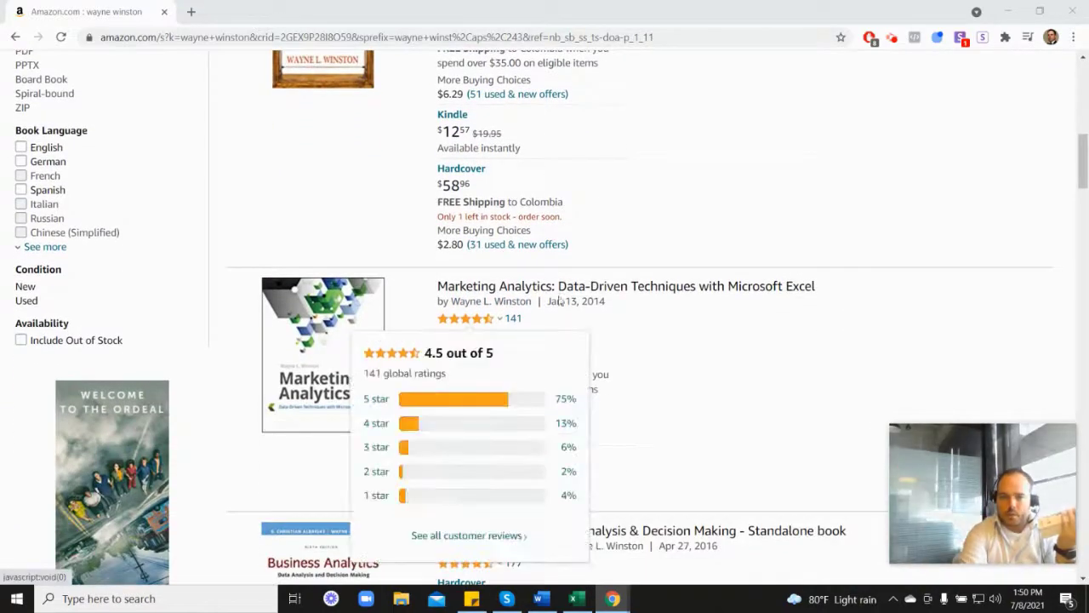
pyautogui.scroll(6, 634, 323)
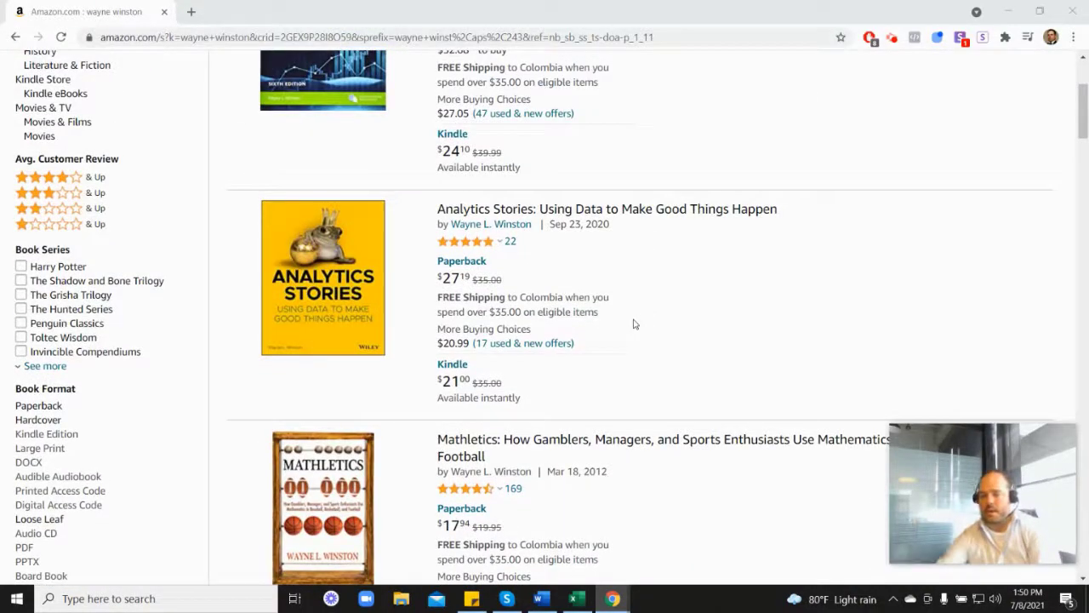